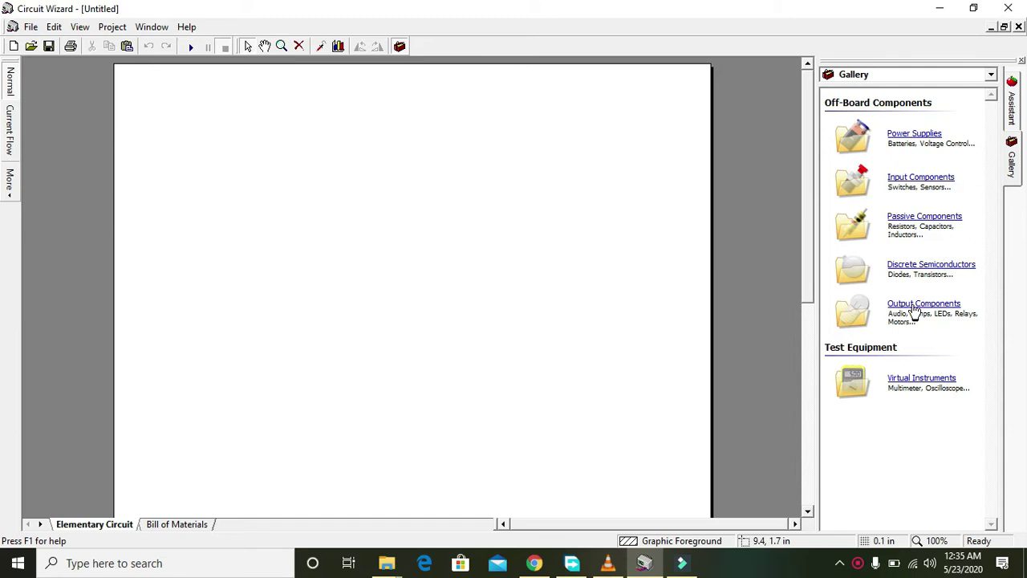
# Open Output Components in the gallery and show the 3mm LEDs (Miniature) category
pyautogui.click(915, 306)
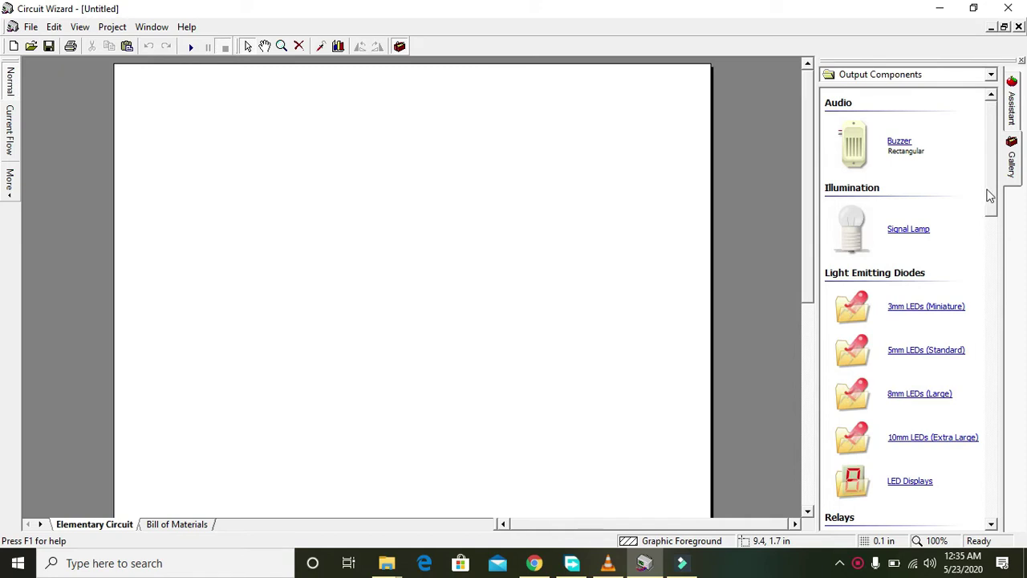
pyautogui.moveTo(992, 193); pyautogui.dragTo(998, 243)
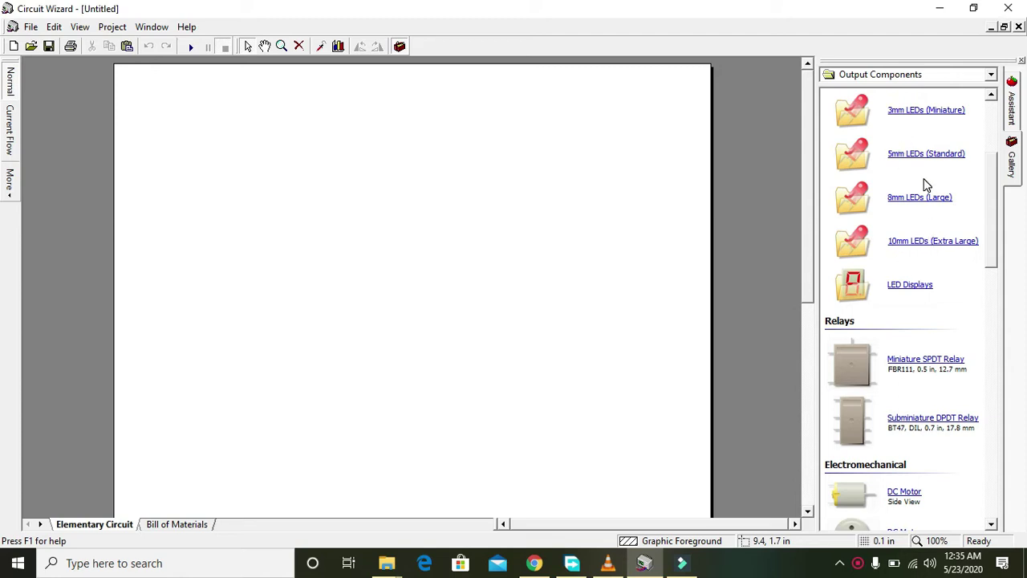
pyautogui.click(902, 116)
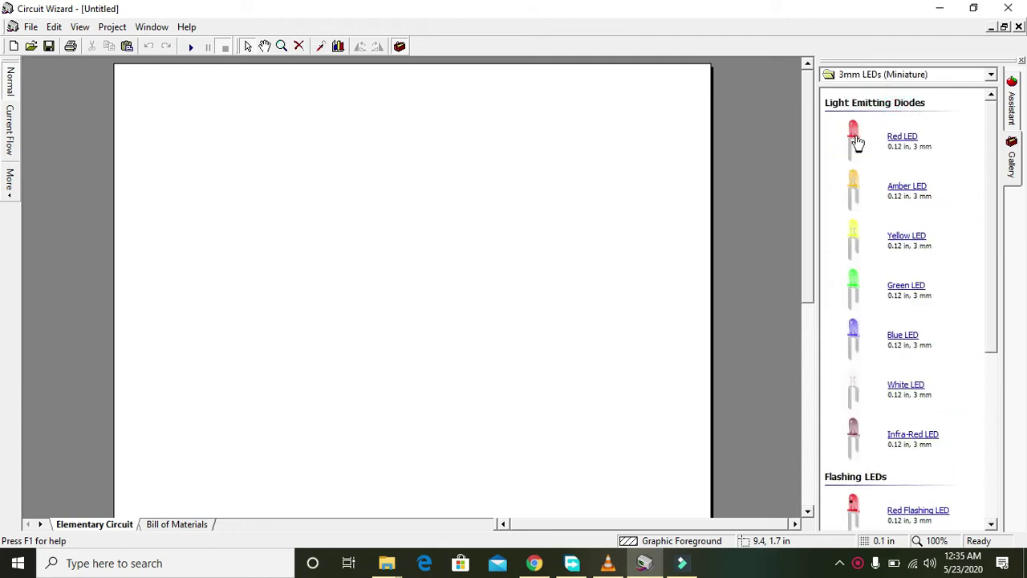
# Stack red, amber, yellow, green, blue, white and infra-red 3mm LEDs in a column, realigning the white one
pyautogui.moveTo(856, 142); pyautogui.dragTo(588, 151)
pyautogui.click(621, 174)
pyautogui.moveTo(853, 182); pyautogui.dragTo(593, 205)
pyautogui.click(613, 207)
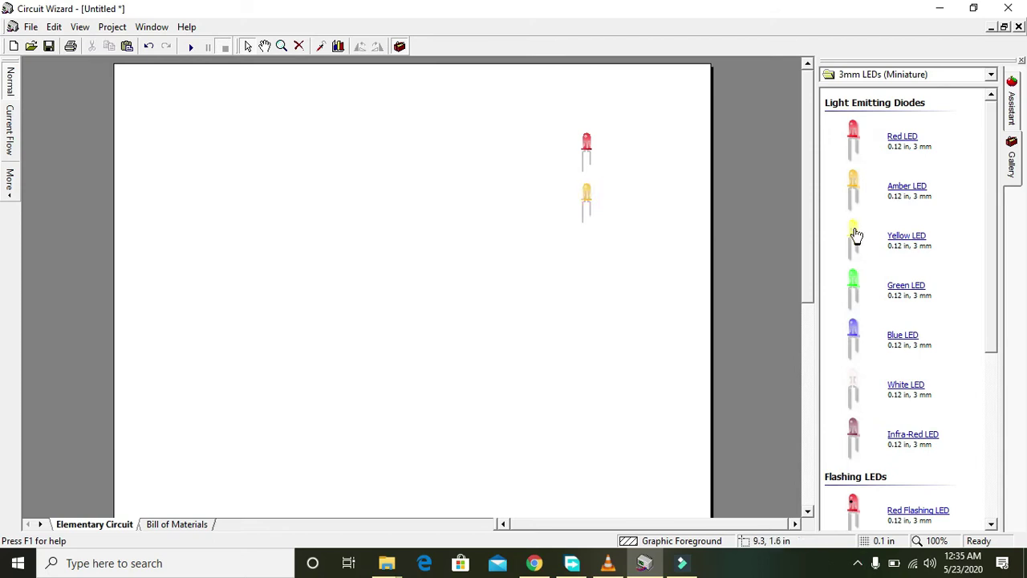
pyautogui.moveTo(854, 236); pyautogui.dragTo(594, 254)
pyautogui.moveTo(855, 297); pyautogui.dragTo(587, 305)
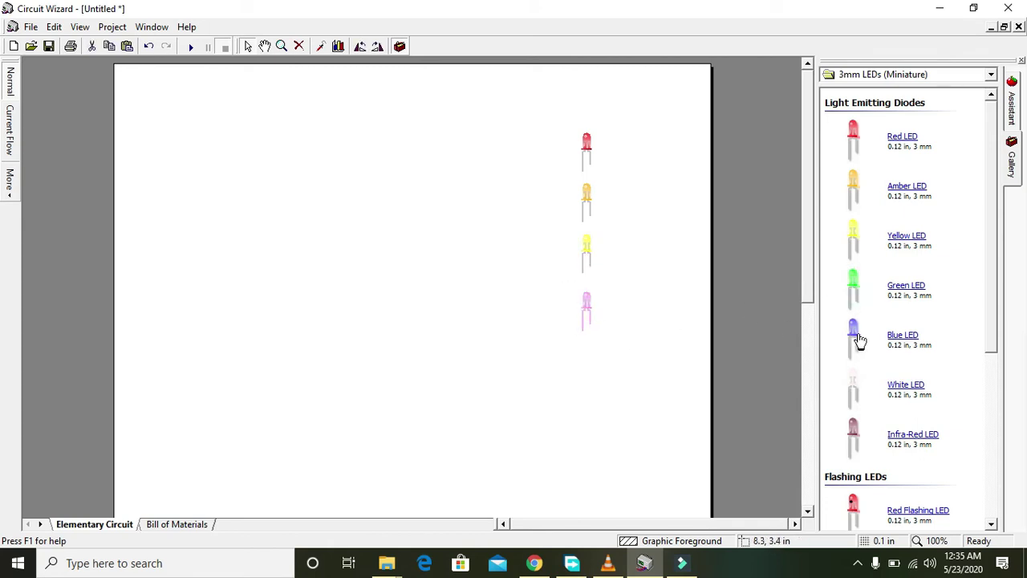
pyautogui.moveTo(854, 338); pyautogui.dragTo(587, 363)
pyautogui.moveTo(858, 392); pyautogui.dragTo(597, 418)
pyautogui.moveTo(855, 431); pyautogui.dragTo(587, 462)
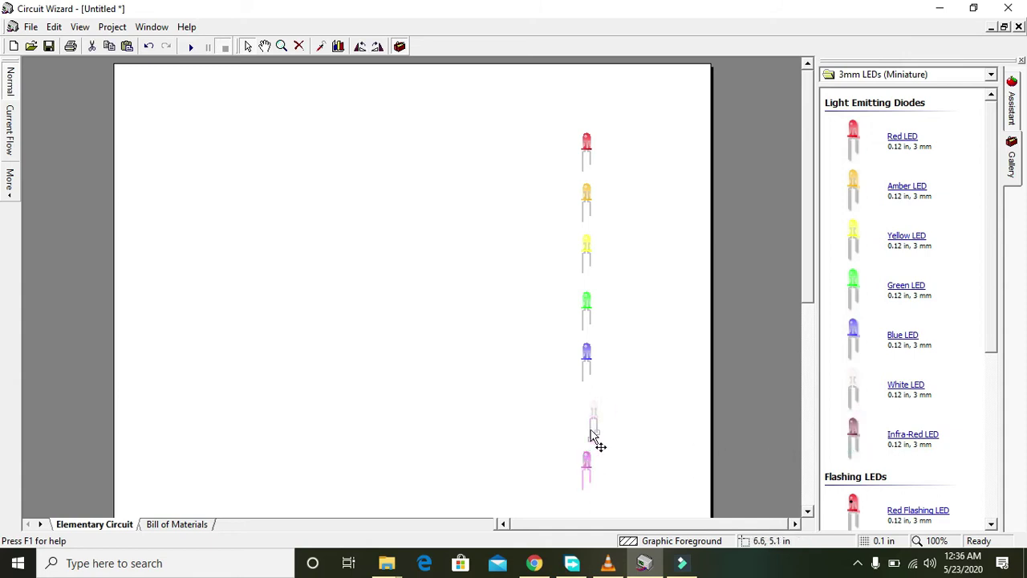
pyautogui.moveTo(594, 421); pyautogui.dragTo(584, 413)
pyautogui.click(532, 367)
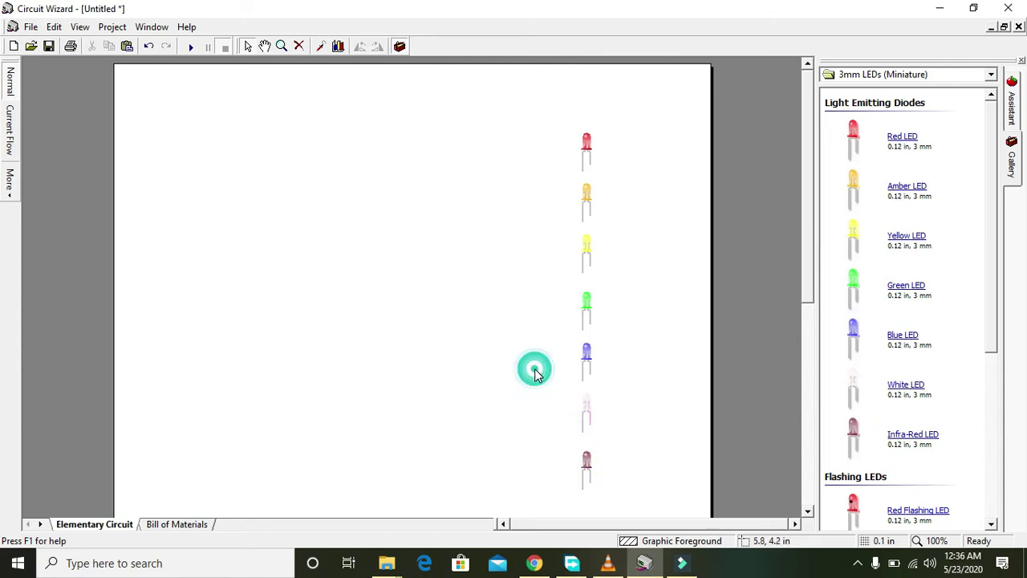
# Wire the cathodes of the red, amber, yellow and green LEDs together
pyautogui.click(590, 164)
pyautogui.click(591, 163)
pyautogui.click(596, 215)
pyautogui.click(588, 265)
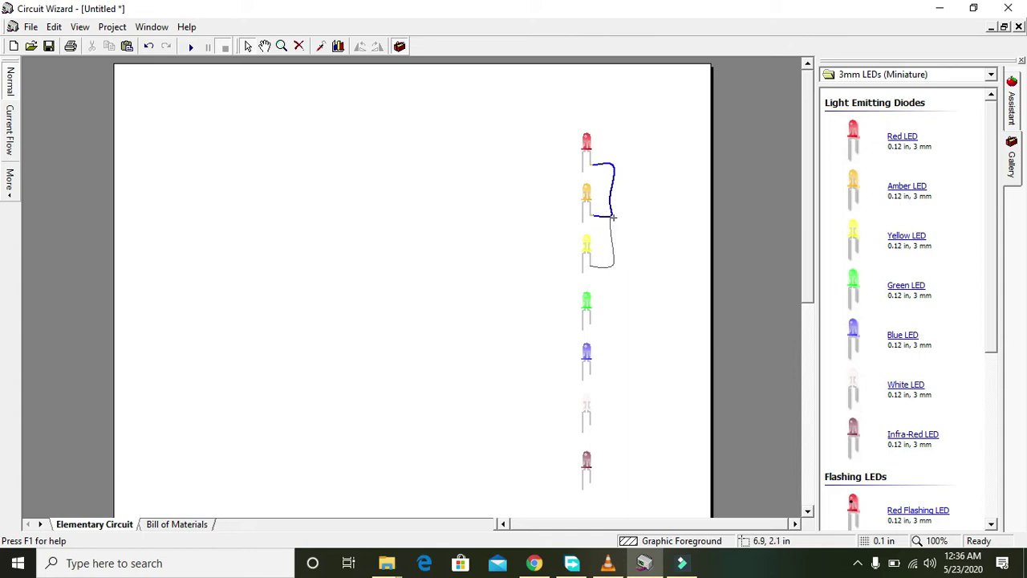
pyautogui.click(611, 215)
pyautogui.click(589, 321)
pyautogui.click(610, 265)
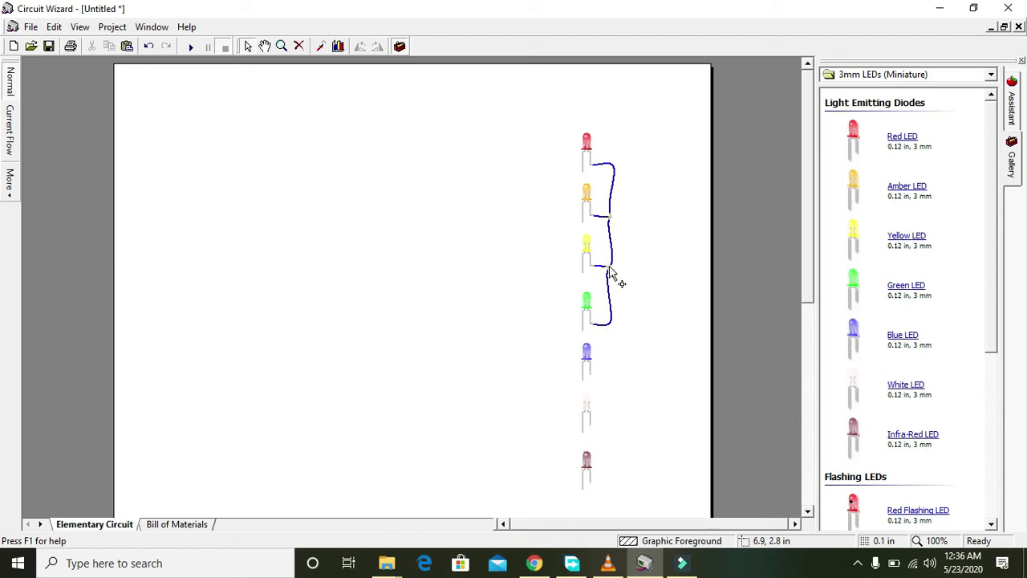
# Extend the cathode wire down through the blue, white and infra-red LEDs
pyautogui.click(590, 374)
pyautogui.click(591, 373)
pyautogui.click(590, 374)
pyautogui.click(611, 323)
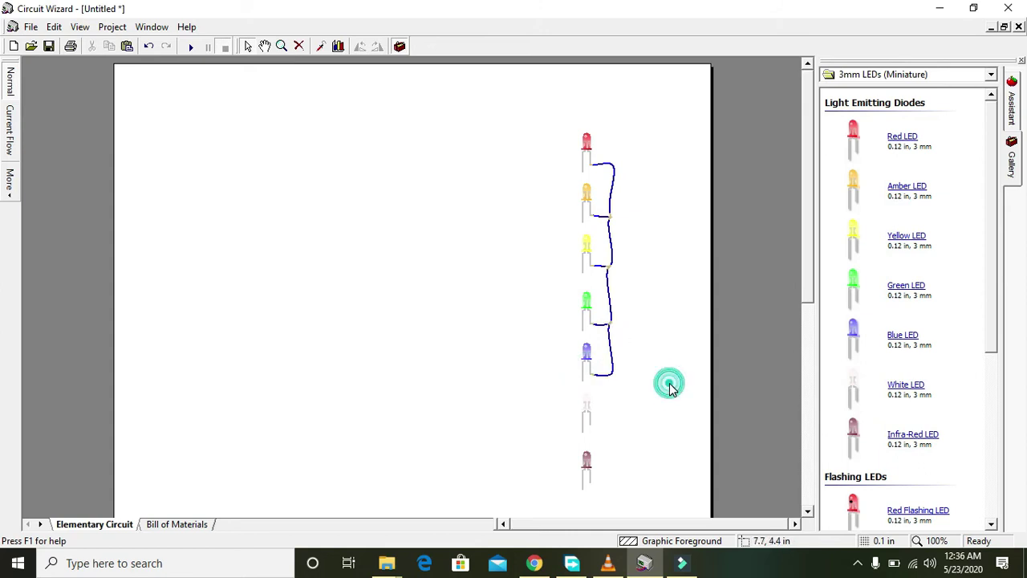
pyautogui.click(592, 426)
pyautogui.press('Escape')
pyautogui.click(609, 375)
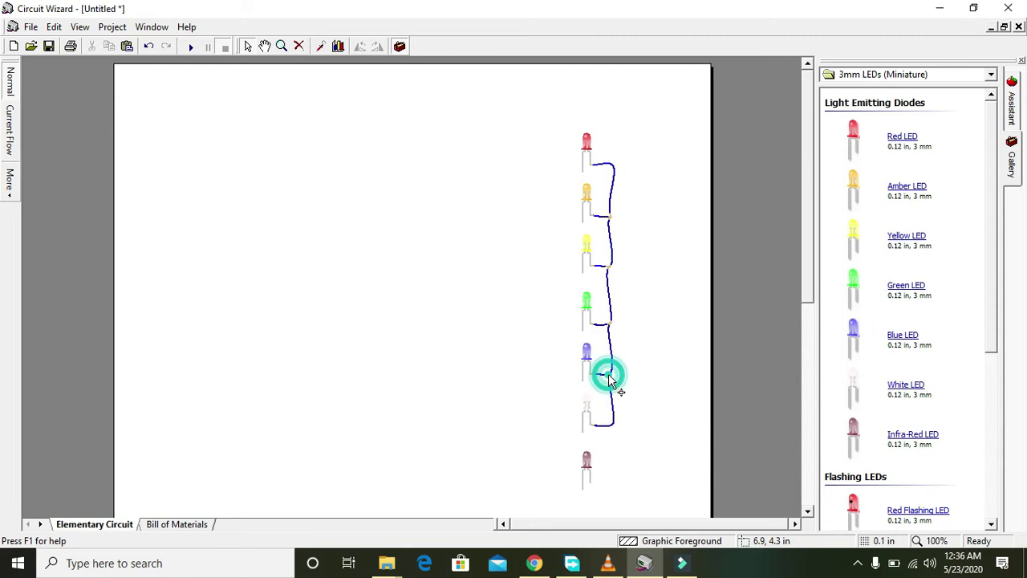
pyautogui.click(590, 480)
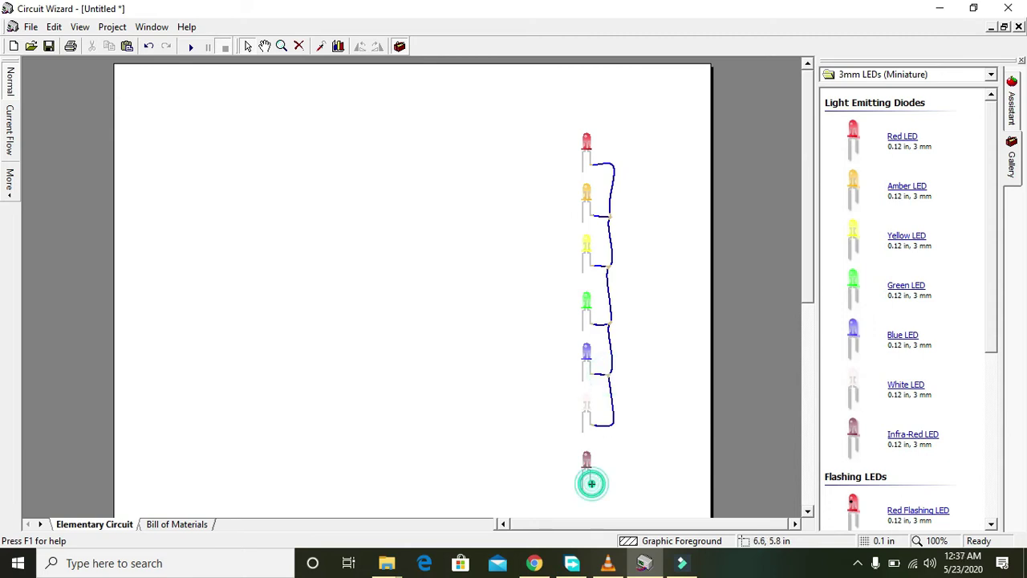
pyautogui.click(610, 425)
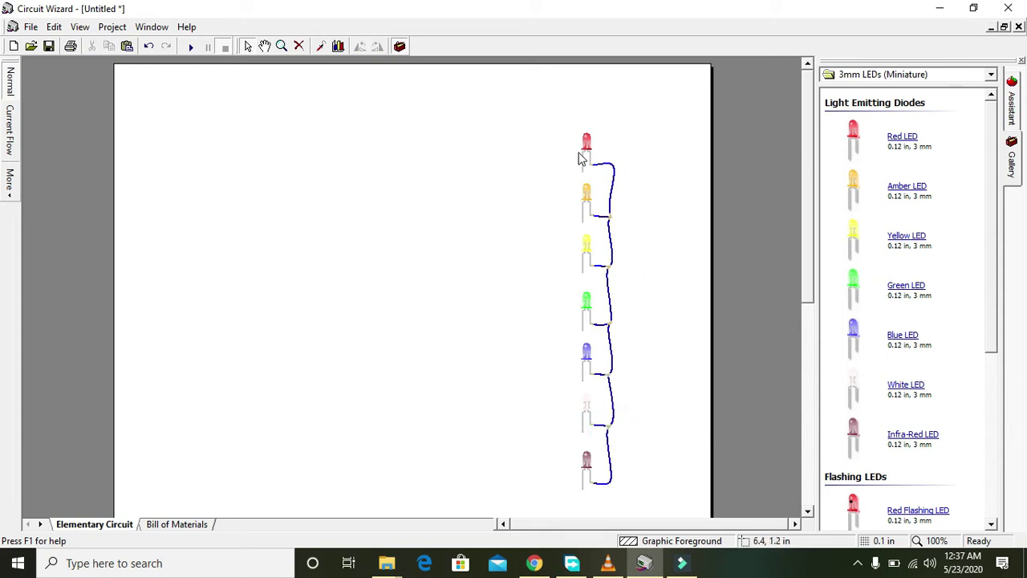
# From the Switches gallery, place four SPST toggle switches left of the LEDs
pyautogui.click(633, 182)
pyautogui.click(931, 74)
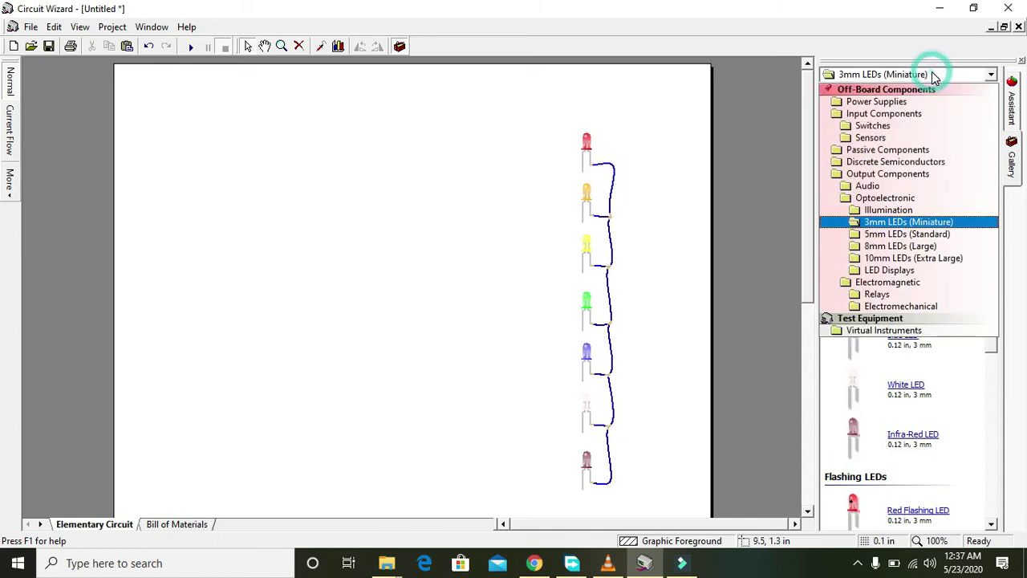
pyautogui.click(891, 127)
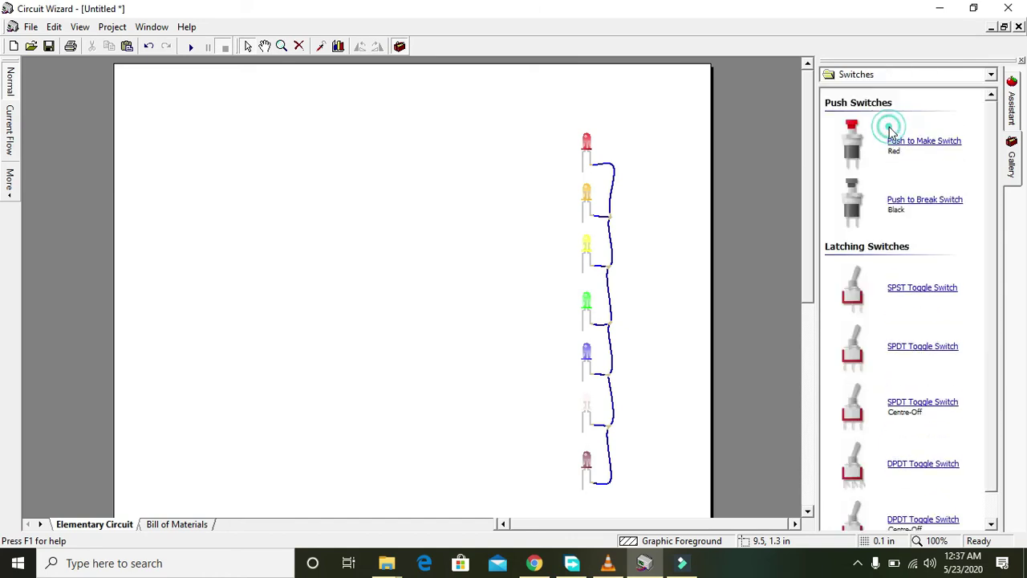
pyautogui.click(994, 257)
pyautogui.moveTo(993, 265); pyautogui.dragTo(996, 300)
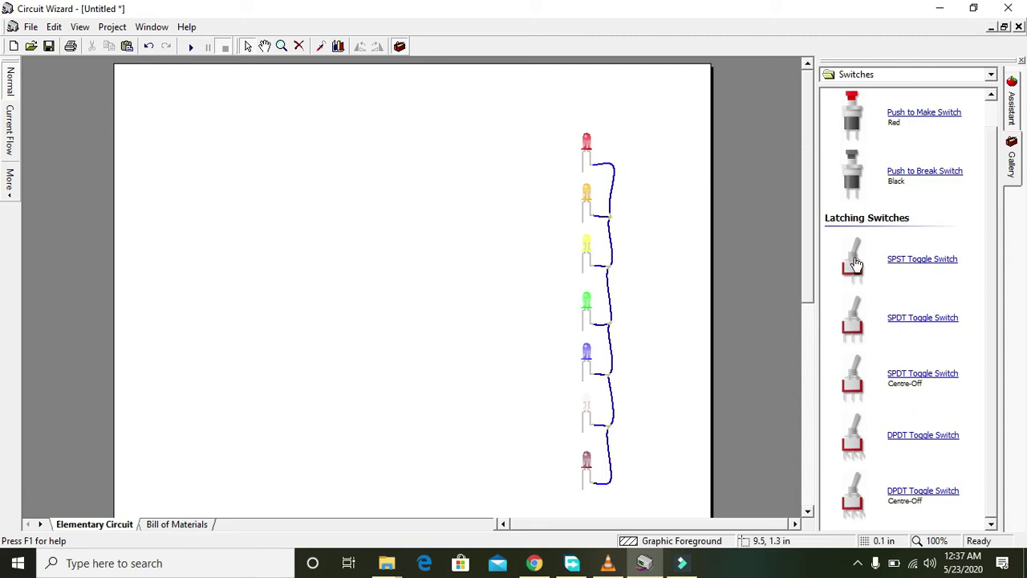
pyautogui.moveTo(857, 265); pyautogui.dragTo(465, 157)
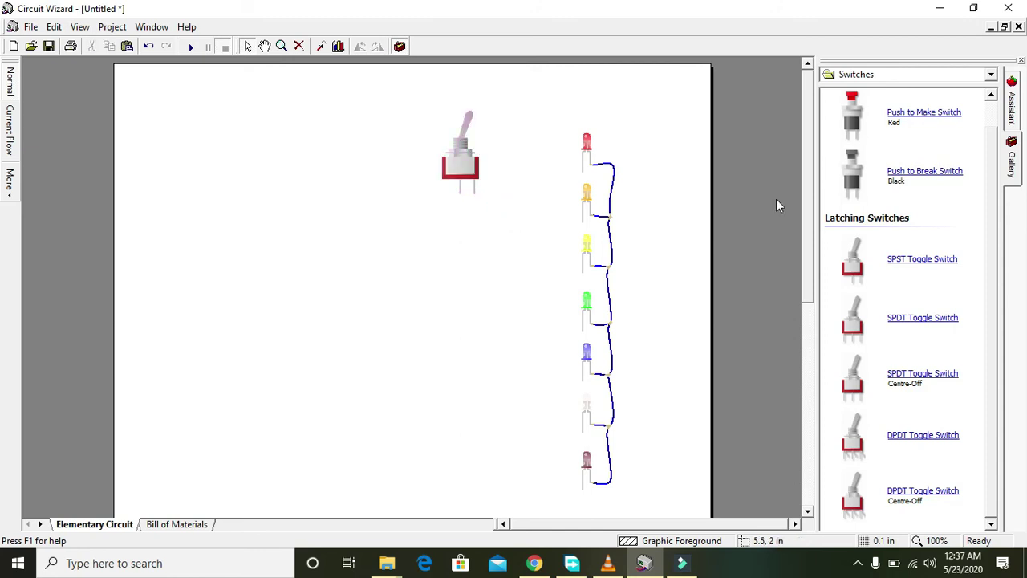
pyautogui.moveTo(894, 264); pyautogui.dragTo(464, 250)
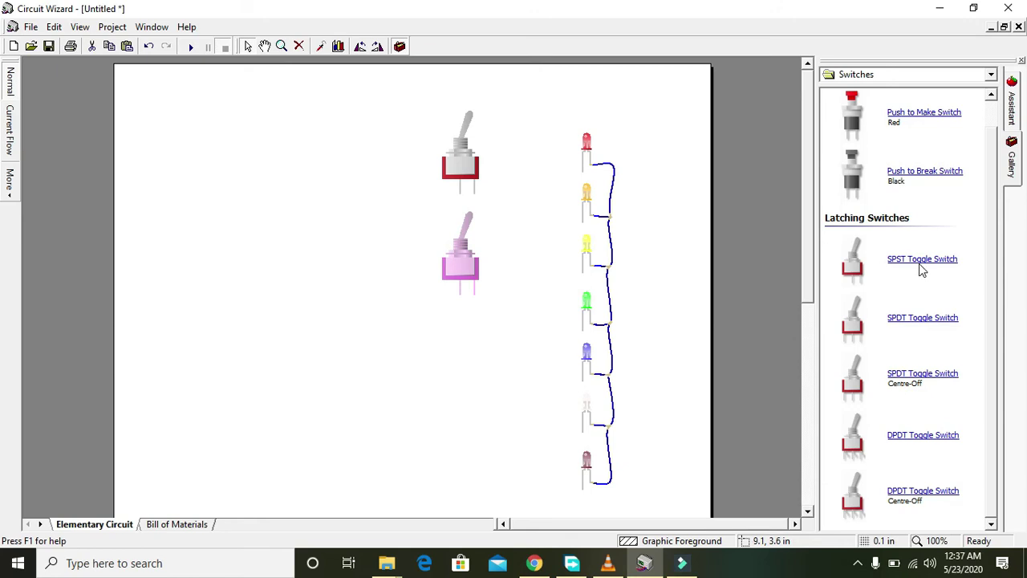
pyautogui.moveTo(914, 260); pyautogui.dragTo(449, 346)
pyautogui.moveTo(933, 264); pyautogui.dragTo(448, 438)
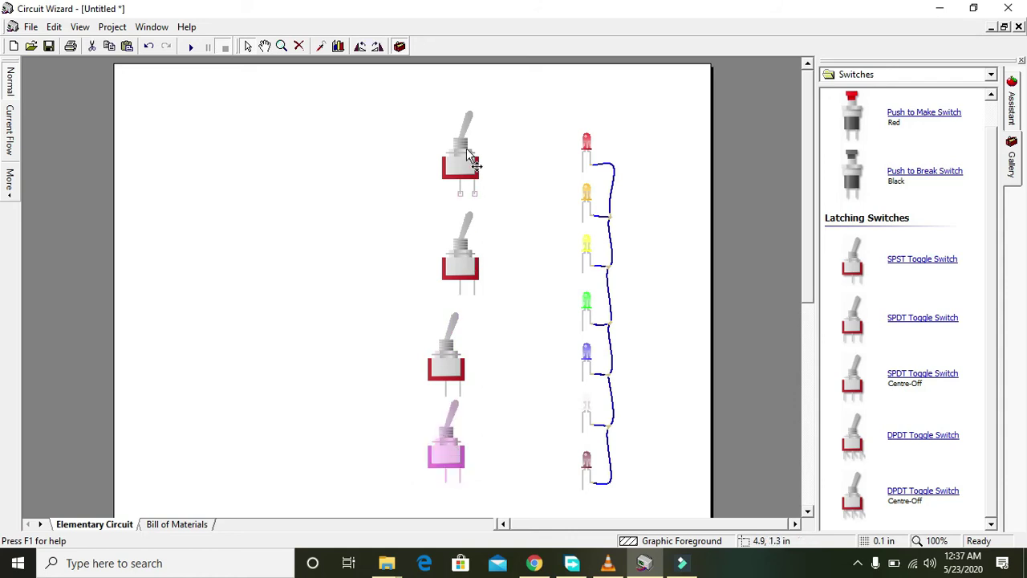
# Move the four switches upward into a tidy column
pyautogui.moveTo(466, 160); pyautogui.dragTo(462, 125)
pyautogui.moveTo(464, 265); pyautogui.dragTo(454, 224)
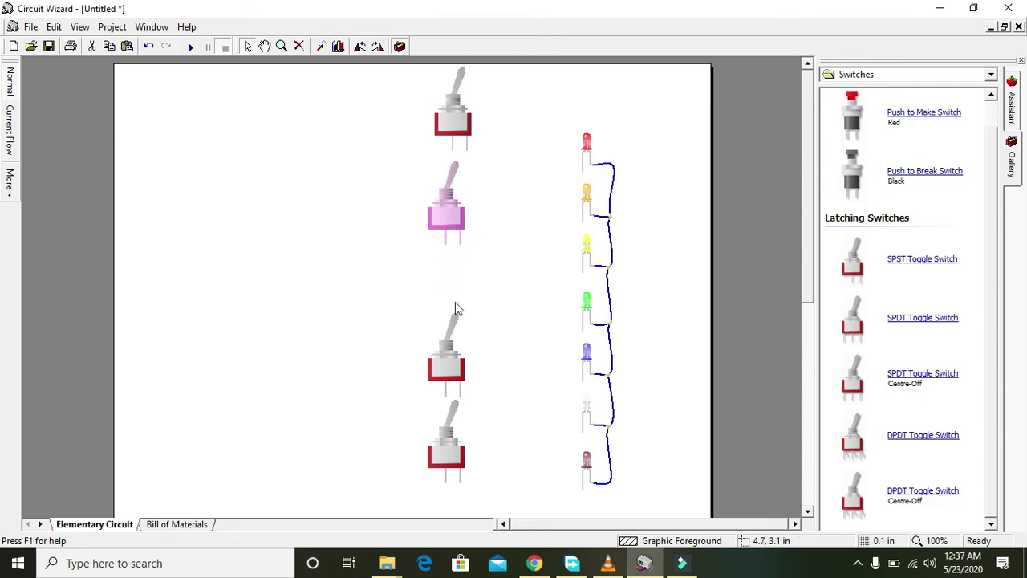
pyautogui.click(498, 316)
pyautogui.moveTo(451, 377); pyautogui.dragTo(434, 312)
pyautogui.click(490, 379)
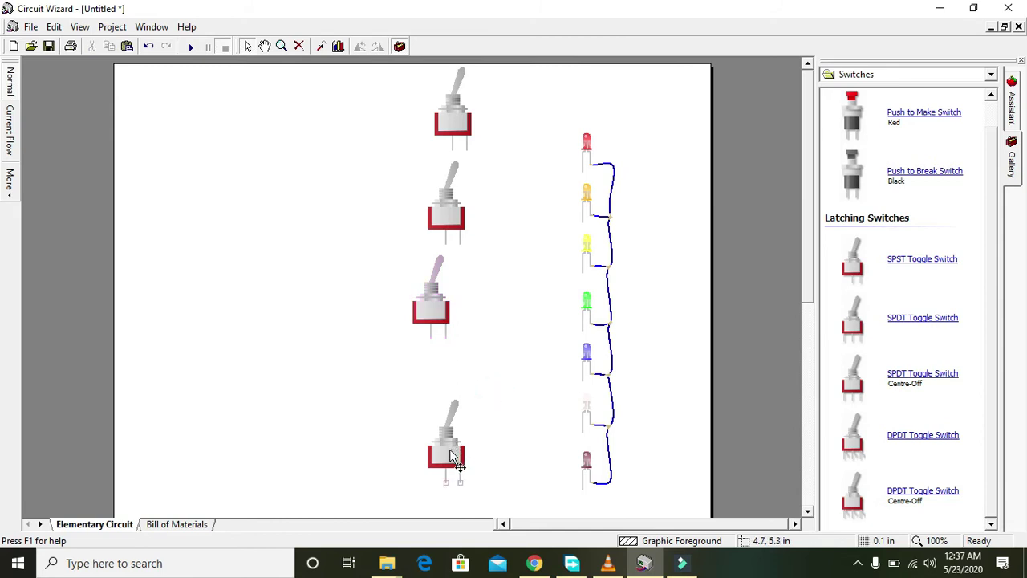
pyautogui.moveTo(451, 457); pyautogui.dragTo(439, 389)
pyautogui.click(496, 384)
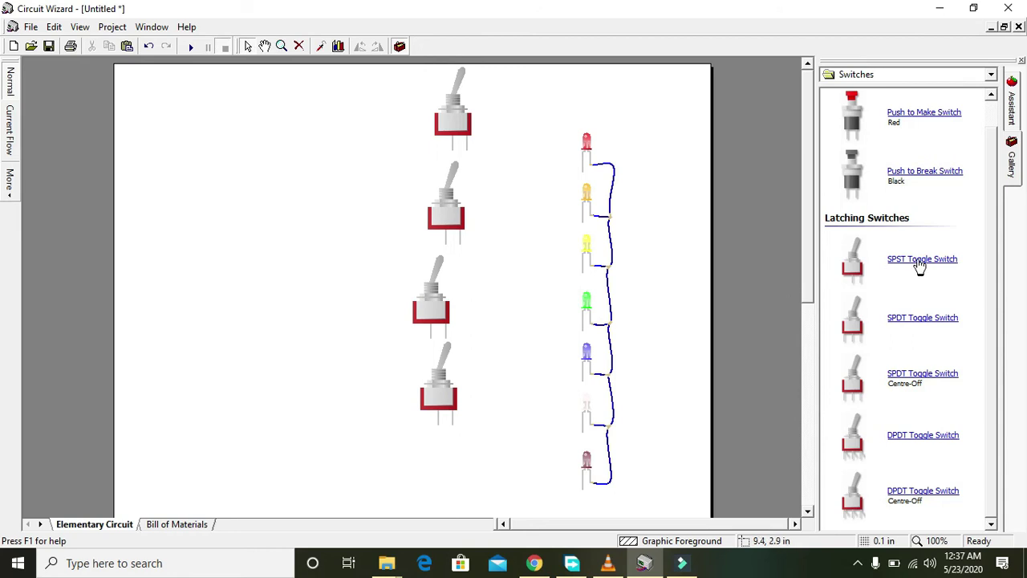
# Add a fifth SPST toggle switch at the bottom and nudge the third switch into line
pyautogui.moveTo(926, 267); pyautogui.dragTo(444, 472)
pyautogui.click(541, 349)
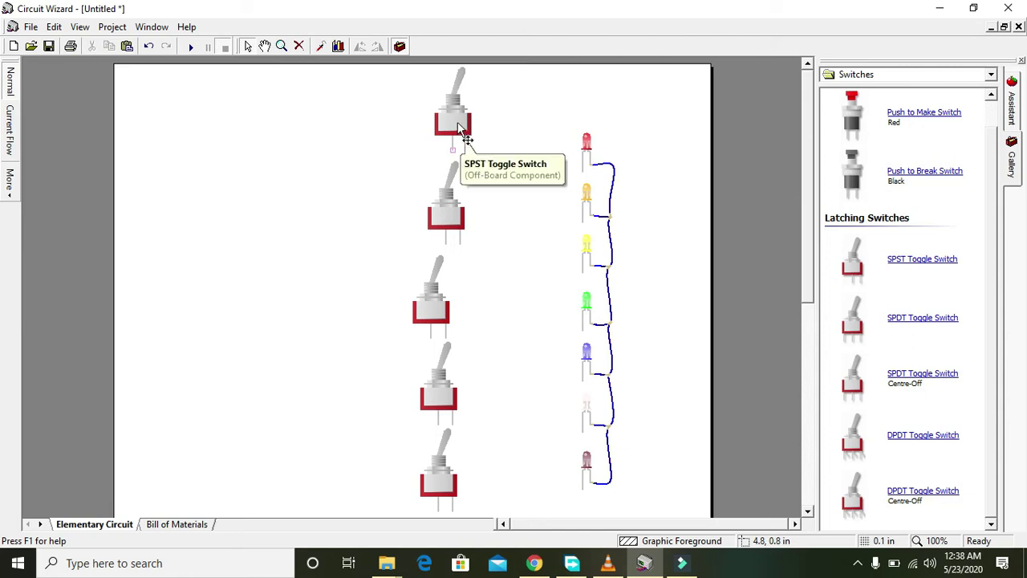
pyautogui.moveTo(433, 322); pyautogui.dragTo(439, 320)
pyautogui.click(477, 362)
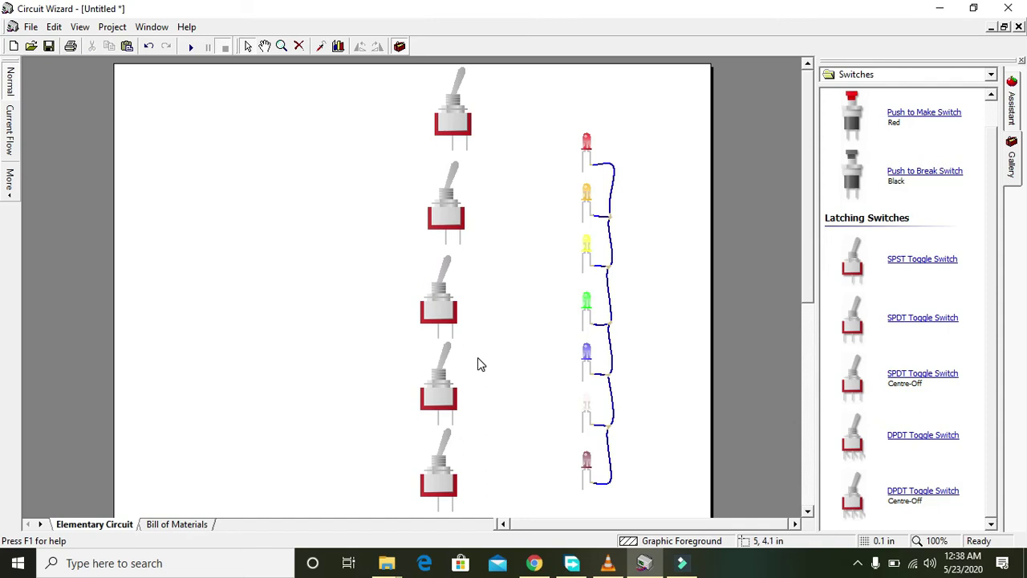
pyautogui.moveTo(808, 230); pyautogui.dragTo(808, 232)
# Wire the red, amber and yellow LEDs to the first, second and third switches
pyautogui.click(582, 173)
pyautogui.moveTo(541, 169); pyautogui.dragTo(468, 151)
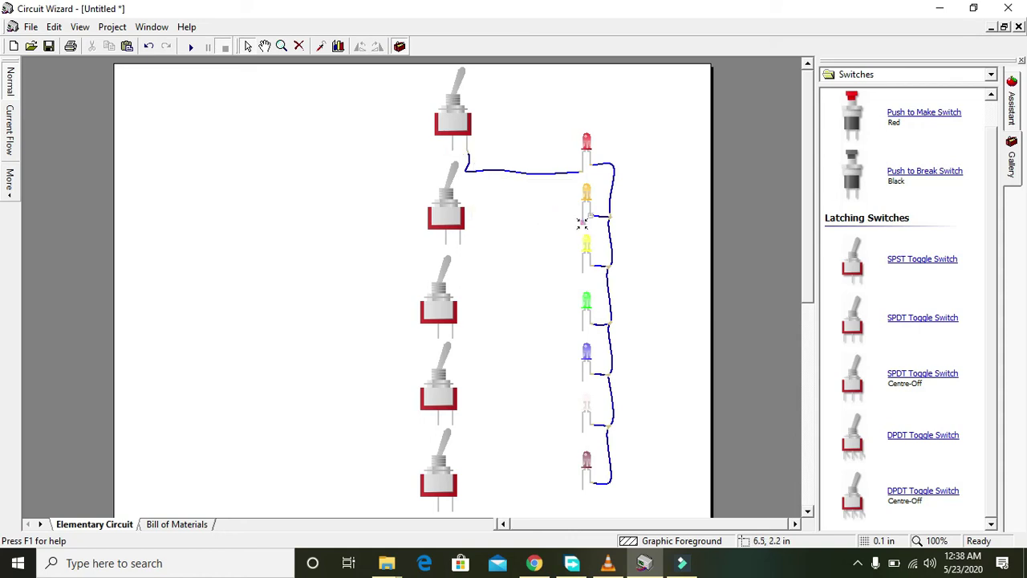
pyautogui.moveTo(583, 223); pyautogui.dragTo(463, 240)
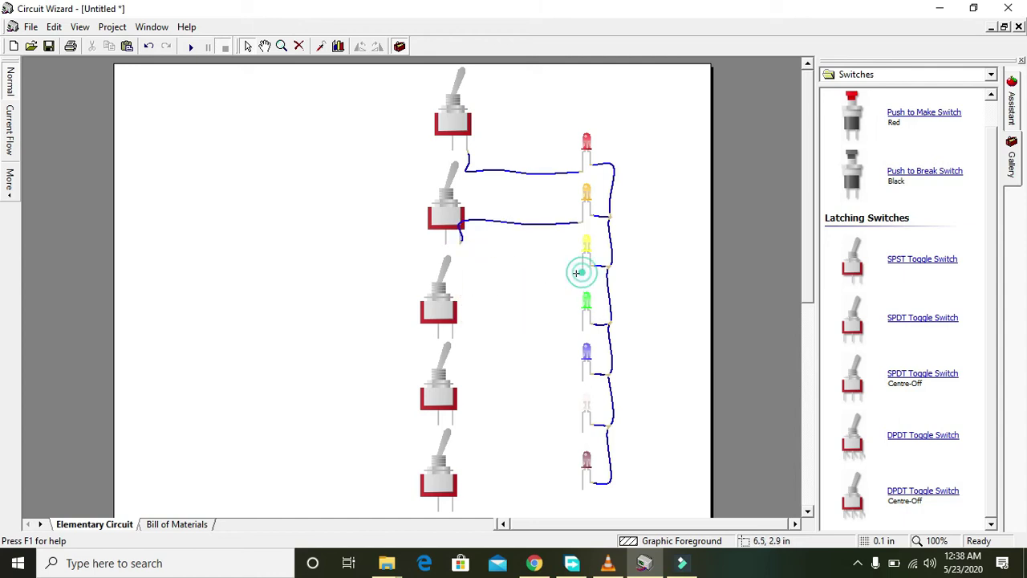
pyautogui.moveTo(580, 271); pyautogui.dragTo(459, 338)
# Wire the blue LED to the fourth switch and join the green and white LED pins to it
pyautogui.click(584, 383)
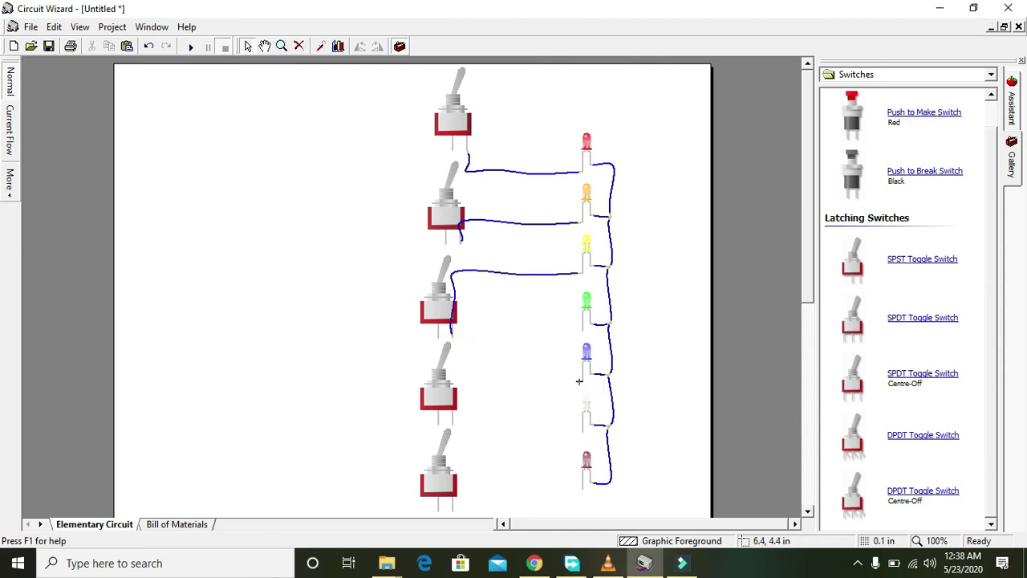
pyautogui.moveTo(579, 381)
pyautogui.mouseDown()
pyautogui.moveTo(487, 398)
pyautogui.moveTo(457, 415)
pyautogui.mouseUp()
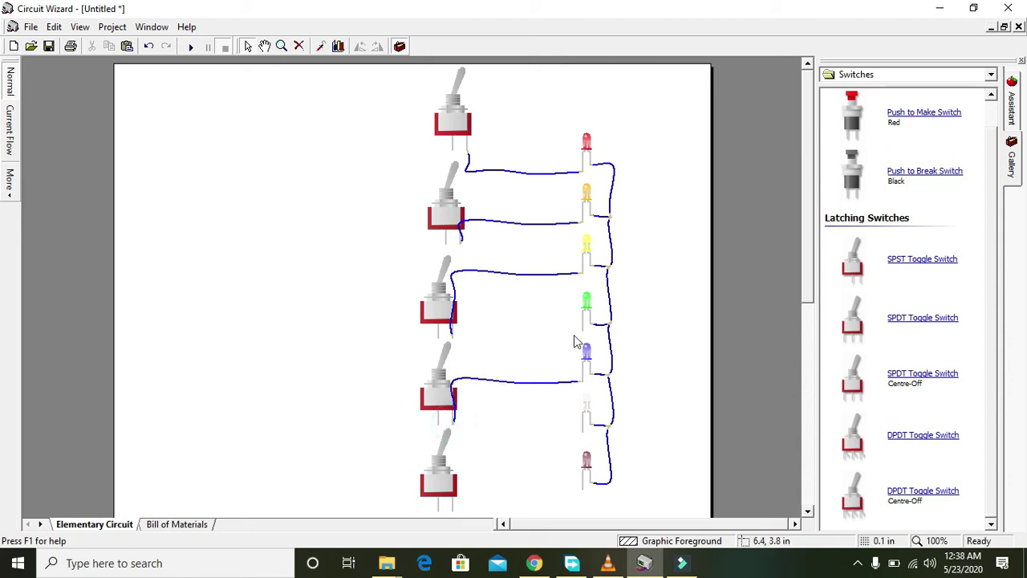
pyautogui.moveTo(583, 329); pyautogui.dragTo(580, 380)
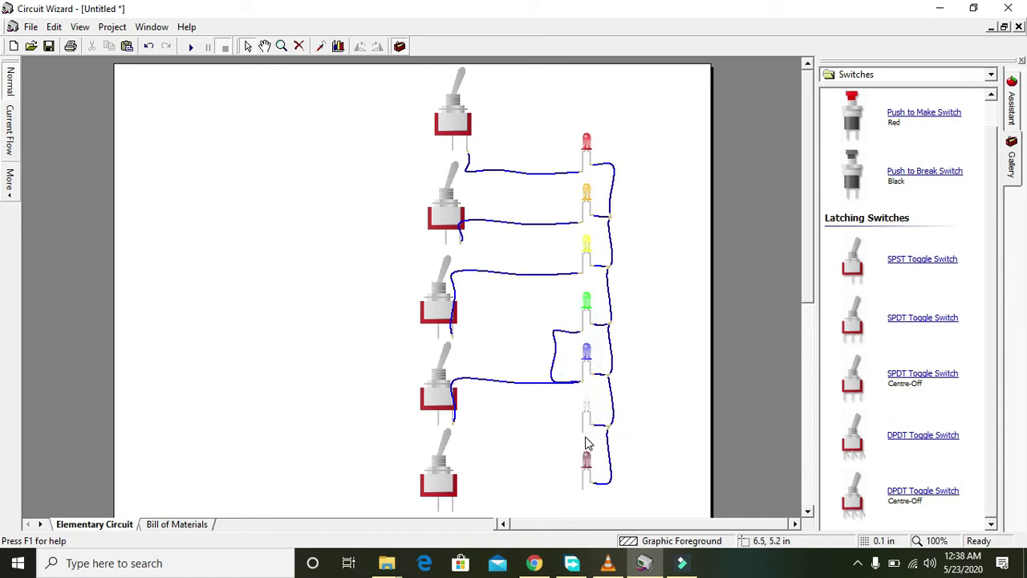
pyautogui.moveTo(583, 429)
pyautogui.mouseDown()
pyautogui.moveTo(481, 417)
pyautogui.moveTo(550, 377)
pyautogui.moveTo(578, 383)
pyautogui.mouseUp()
# Bend the blue-to-white LED wire leftward and wire the infra-red LED to the fifth switch
pyautogui.click(537, 421)
pyautogui.click(583, 409)
pyautogui.moveTo(583, 421); pyautogui.dragTo(551, 391)
pyautogui.click(526, 415)
pyautogui.moveTo(584, 488)
pyautogui.mouseDown()
pyautogui.moveTo(460, 500)
pyautogui.moveTo(455, 488)
pyautogui.mouseUp()
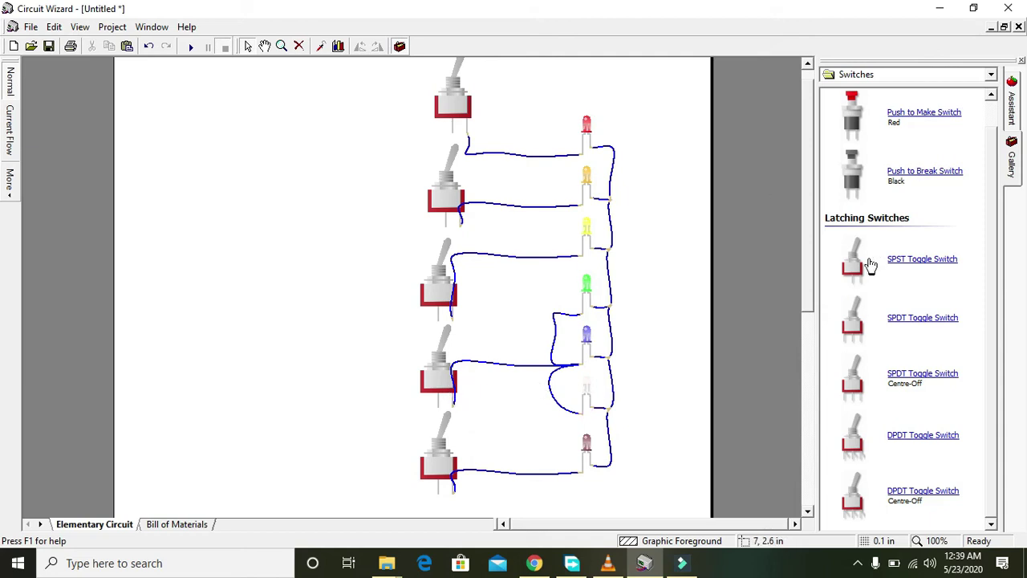
# Add a 3V '2 x AA Battery with Clip' from Power Supplies left of the switches
pyautogui.click(885, 73)
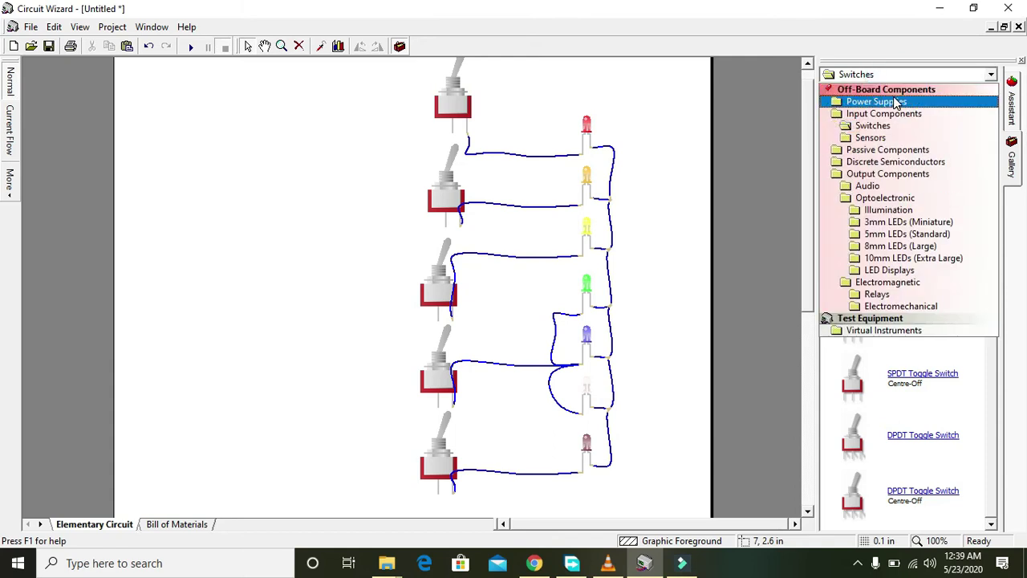
pyautogui.click(895, 102)
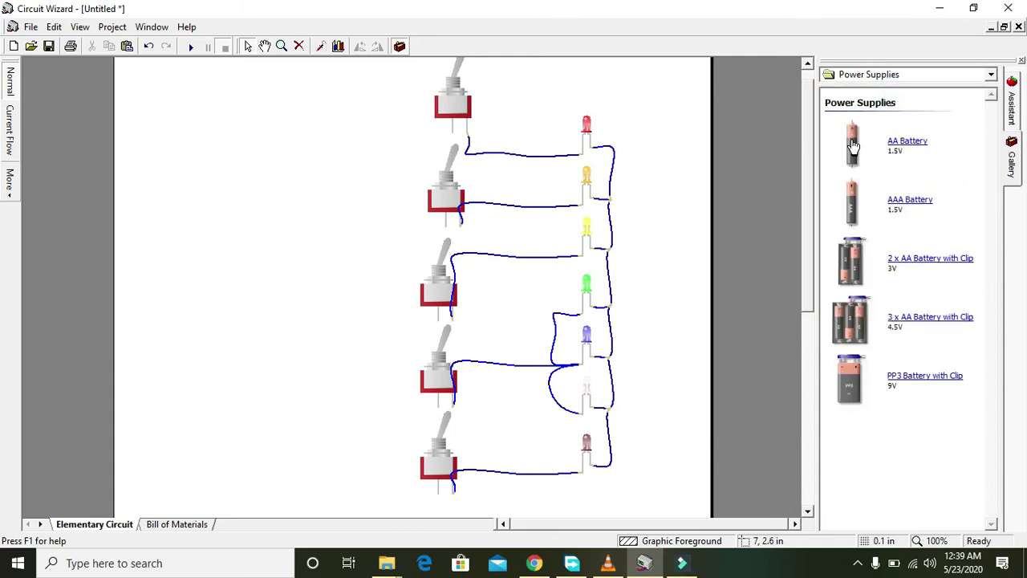
pyautogui.moveTo(854, 145)
pyautogui.mouseDown()
pyautogui.moveTo(837, 141)
pyautogui.moveTo(850, 143)
pyautogui.mouseUp()
pyautogui.moveTo(853, 273); pyautogui.dragTo(223, 297)
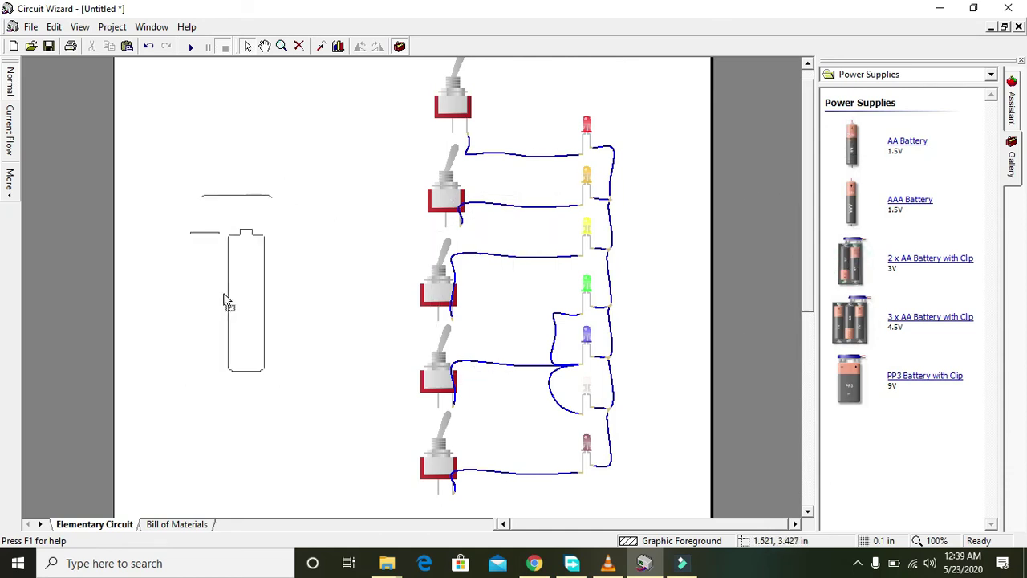
pyautogui.click(338, 325)
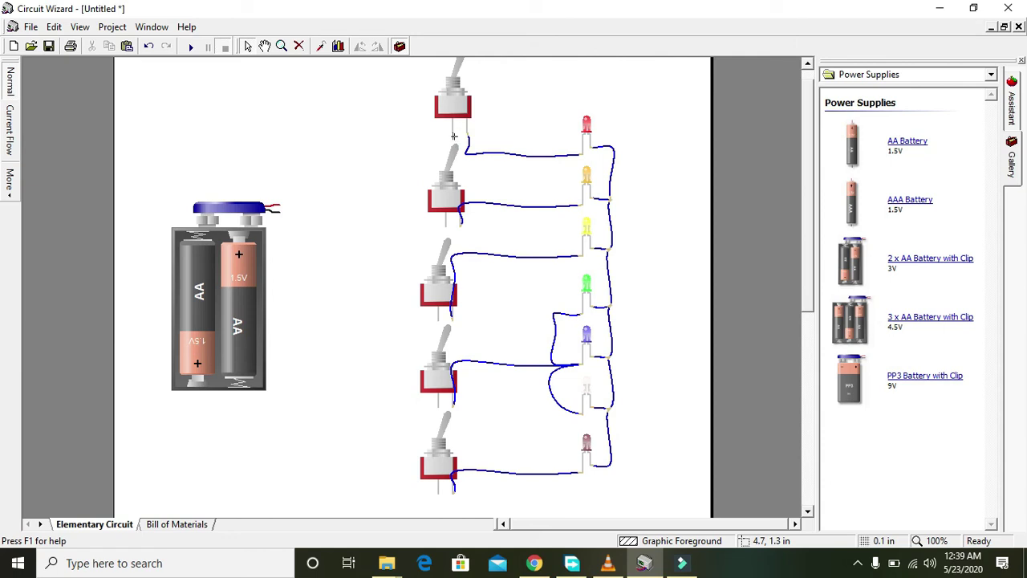
# Wire the top three switches to the battery's positive lead
pyautogui.moveTo(409, 146); pyautogui.dragTo(281, 205)
pyautogui.moveTo(444, 225); pyautogui.dragTo(281, 207)
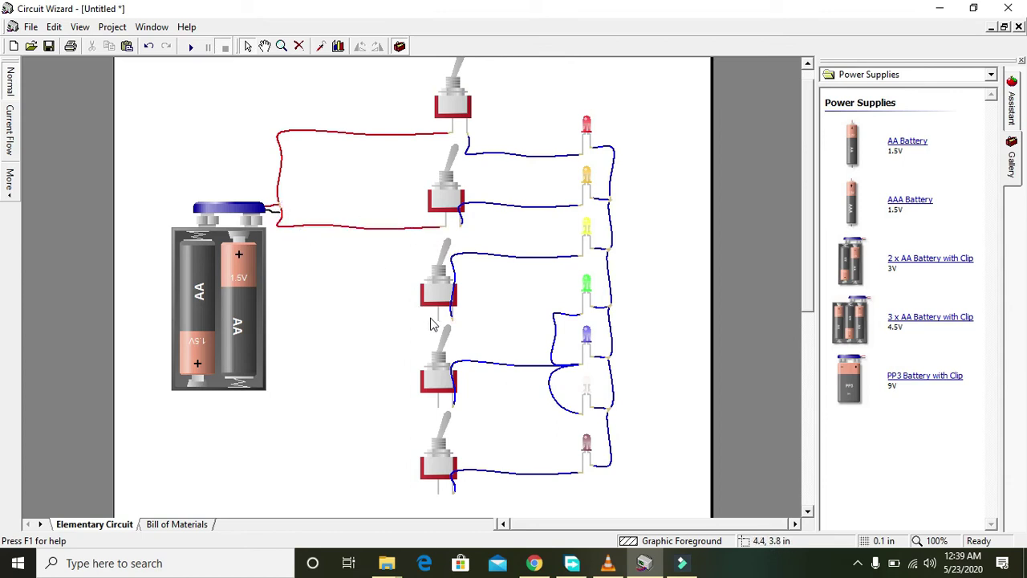
pyautogui.moveTo(434, 321); pyautogui.dragTo(383, 239)
pyautogui.moveTo(436, 319); pyautogui.dragTo(279, 211)
# Shift the battery left, tidy the second and third switch wires, and link switch four to three
pyautogui.moveTo(242, 259); pyautogui.dragTo(213, 263)
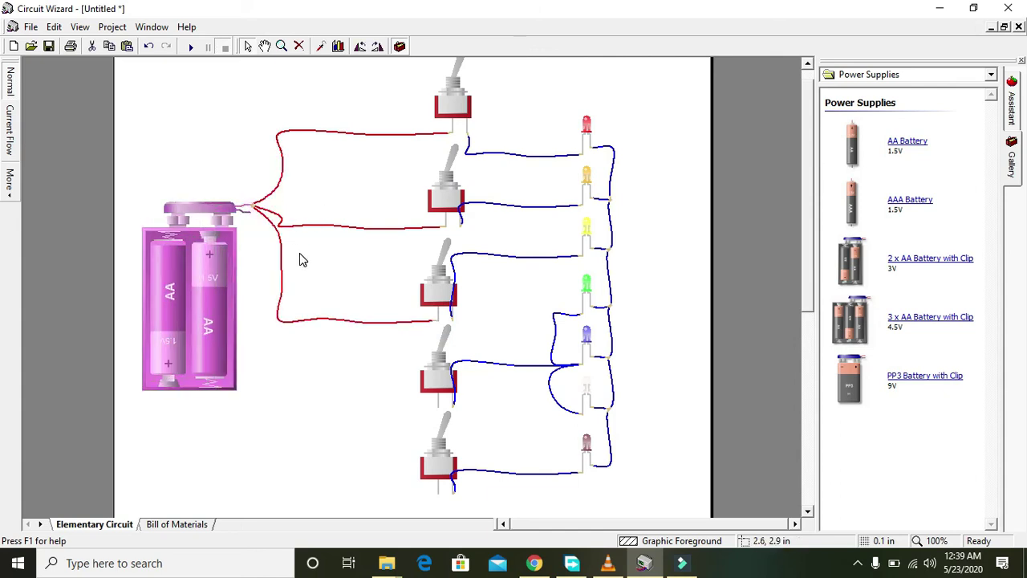
pyautogui.click(289, 228)
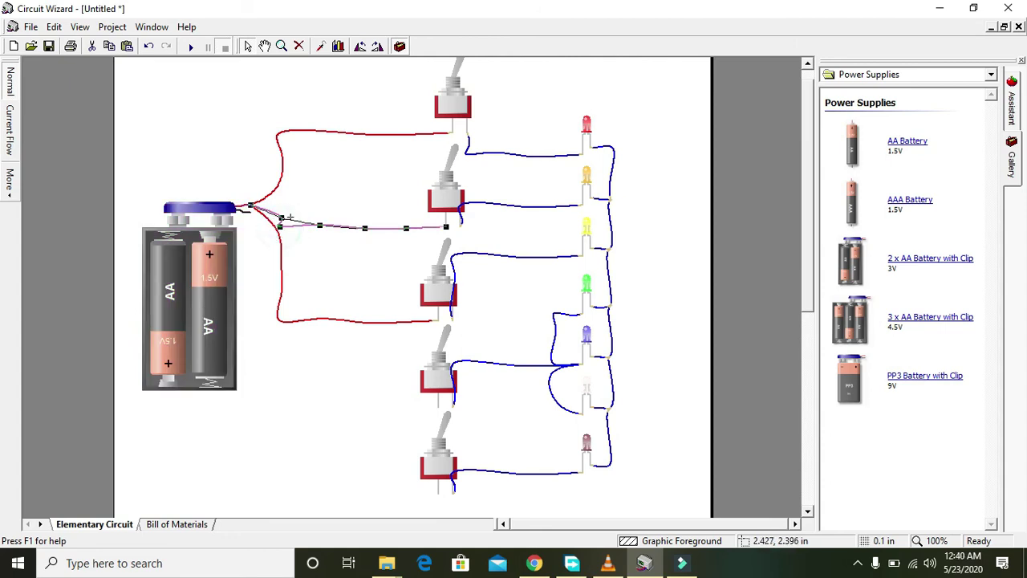
pyautogui.moveTo(281, 218); pyautogui.dragTo(295, 207)
pyautogui.click(280, 239)
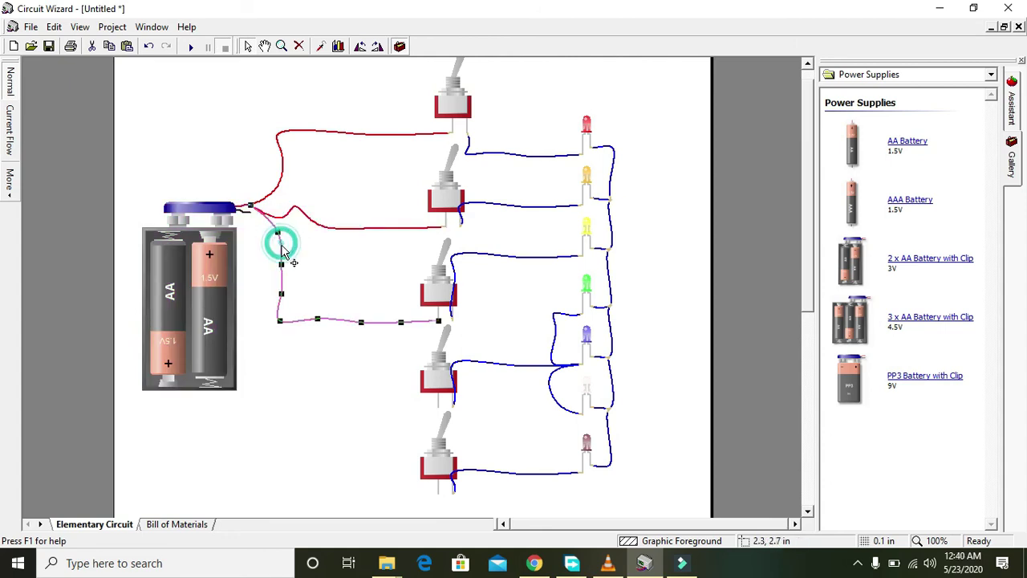
pyautogui.moveTo(280, 321); pyautogui.dragTo(330, 253)
pyautogui.moveTo(280, 293); pyautogui.dragTo(281, 259)
pyautogui.click(323, 259)
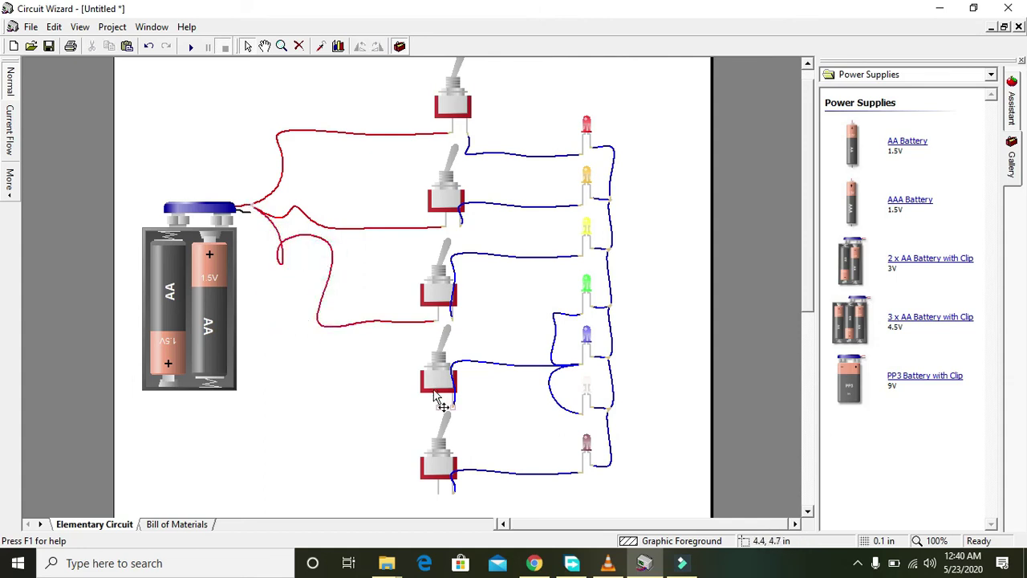
pyautogui.moveTo(439, 406)
pyautogui.mouseDown()
pyautogui.moveTo(357, 394)
pyautogui.moveTo(289, 329)
pyautogui.moveTo(399, 347)
pyautogui.moveTo(360, 337)
pyautogui.moveTo(439, 321)
pyautogui.moveTo(417, 344)
pyautogui.moveTo(369, 338)
pyautogui.mouseUp()
pyautogui.click(439, 344)
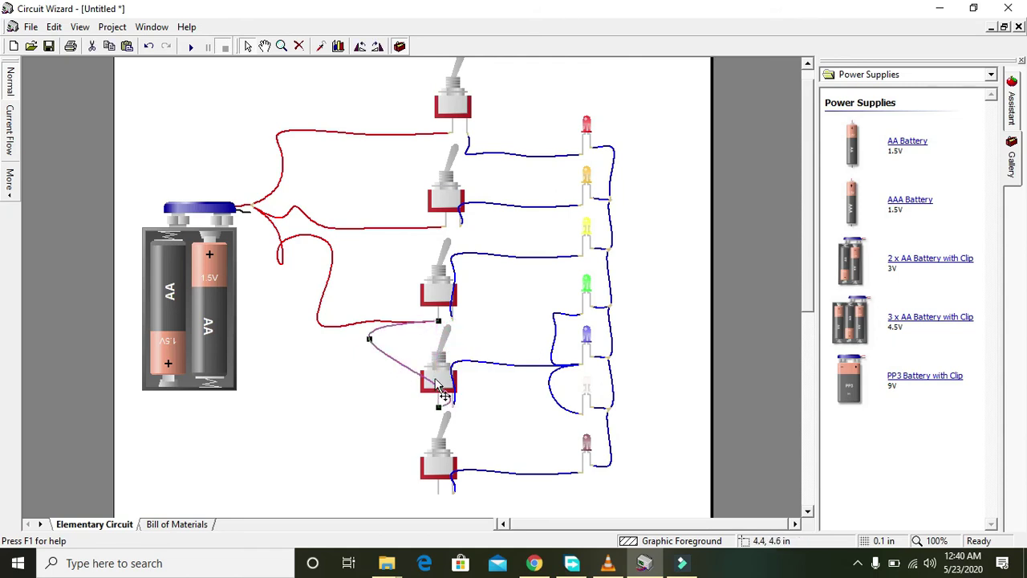
# Curve the third-to-fourth switch wire, then wire the bottom switch to the fourth and reshape it
pyautogui.moveTo(440, 389); pyautogui.dragTo(374, 399)
pyautogui.click(405, 383)
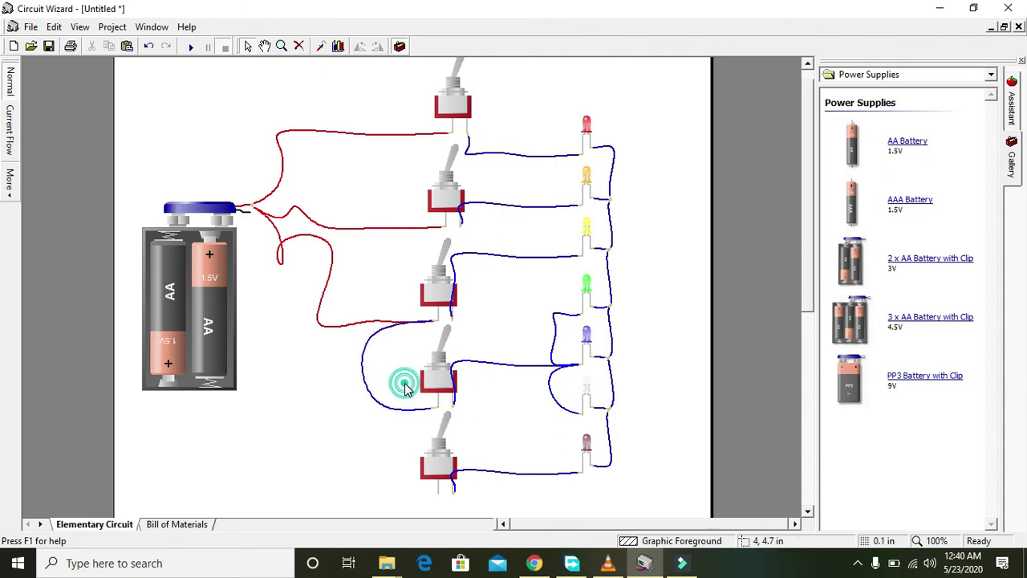
pyautogui.click(437, 491)
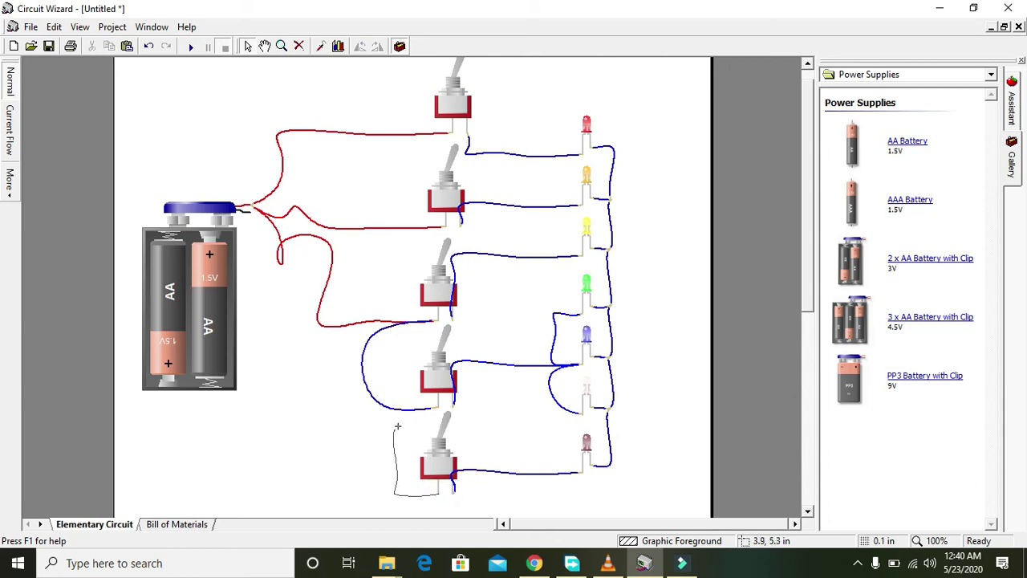
pyautogui.click(440, 406)
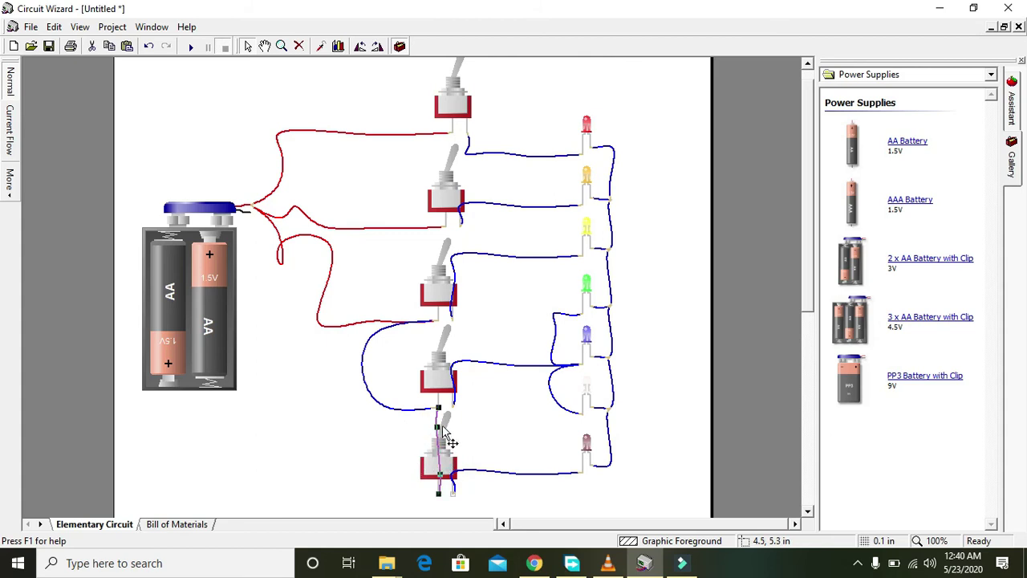
pyautogui.moveTo(437, 426); pyautogui.dragTo(384, 430)
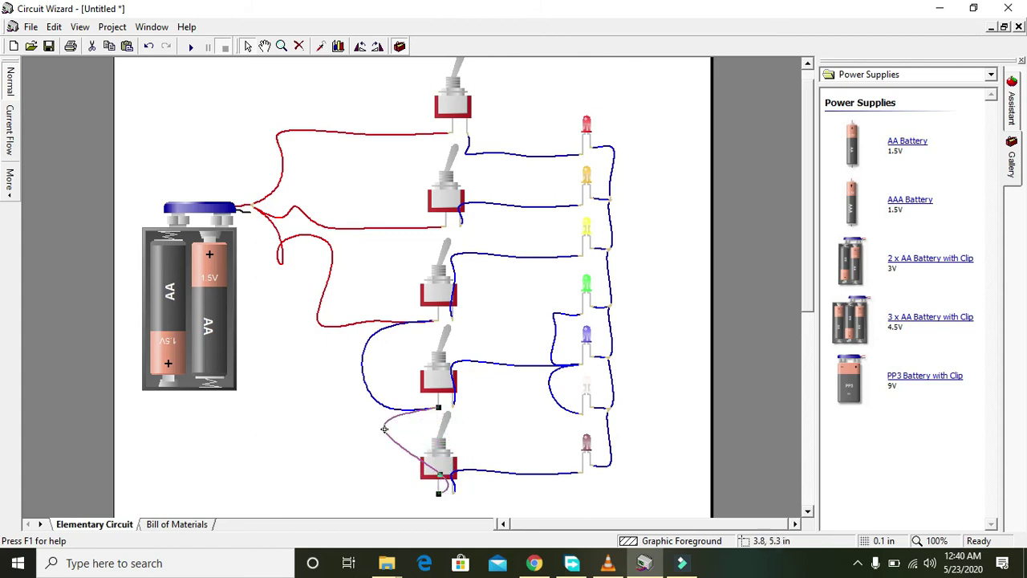
pyautogui.moveTo(440, 475); pyautogui.dragTo(380, 485)
pyautogui.click(484, 514)
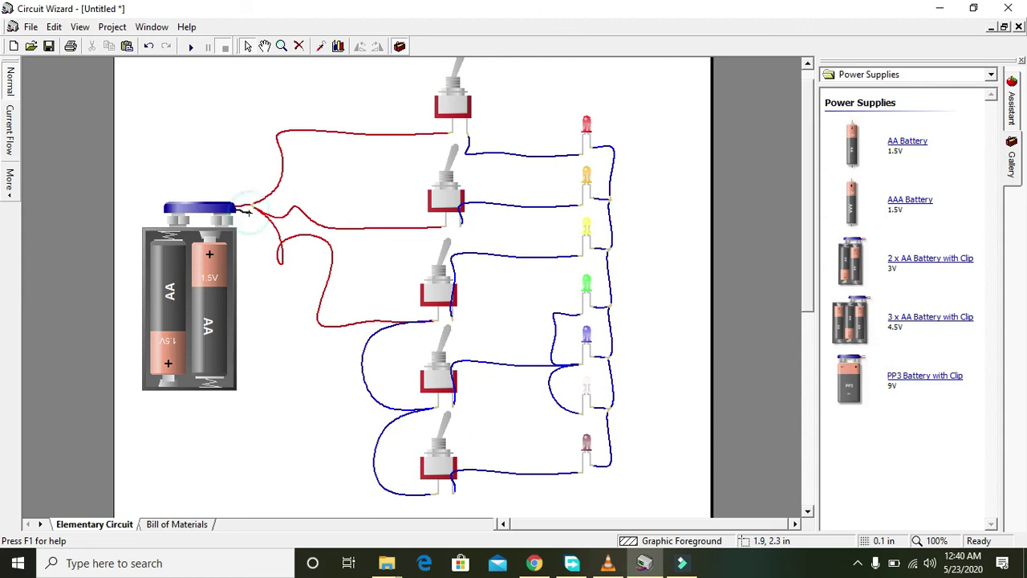
# Wire the battery's negative lead to the red LED, routing the wire above the top switch
pyautogui.moveTo(258, 152)
pyautogui.mouseDown()
pyautogui.moveTo(281, 101)
pyautogui.moveTo(507, 95)
pyautogui.moveTo(618, 121)
pyautogui.moveTo(653, 142)
pyautogui.moveTo(653, 161)
pyautogui.moveTo(598, 140)
pyautogui.moveTo(592, 150)
pyautogui.mouseUp()
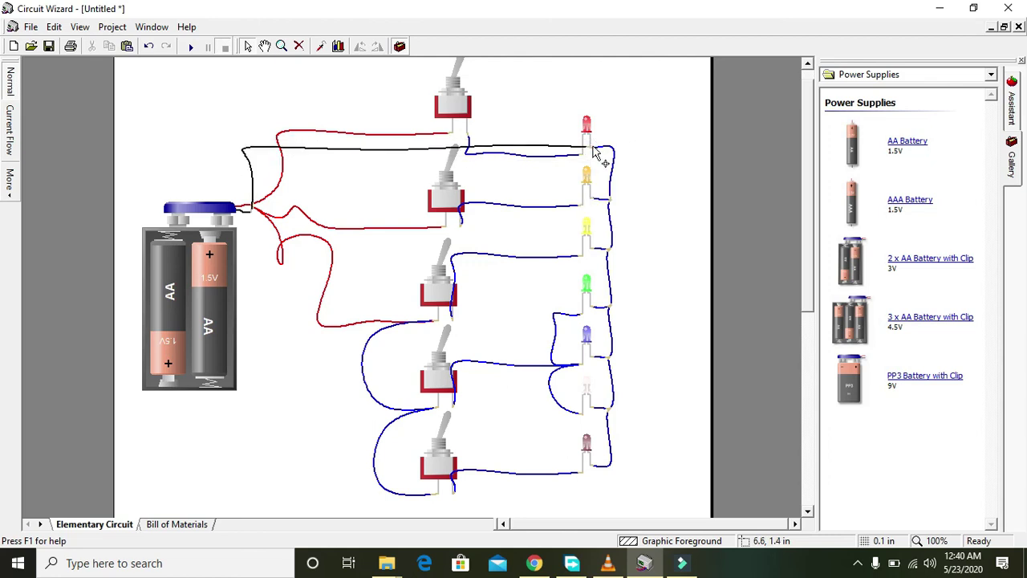
pyautogui.click(405, 150)
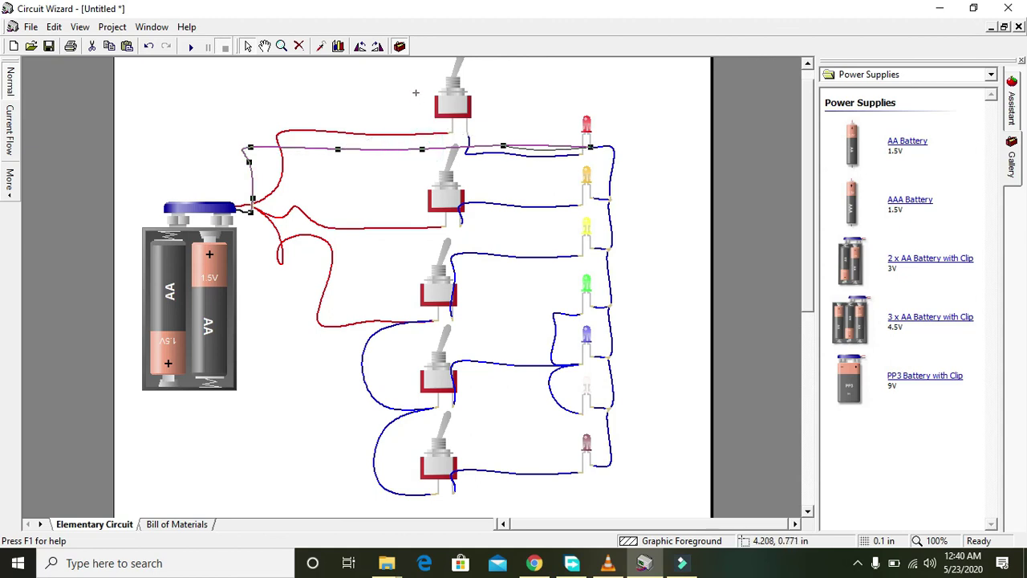
pyautogui.moveTo(416, 93); pyautogui.dragTo(415, 87)
pyautogui.moveTo(337, 149); pyautogui.dragTo(277, 107)
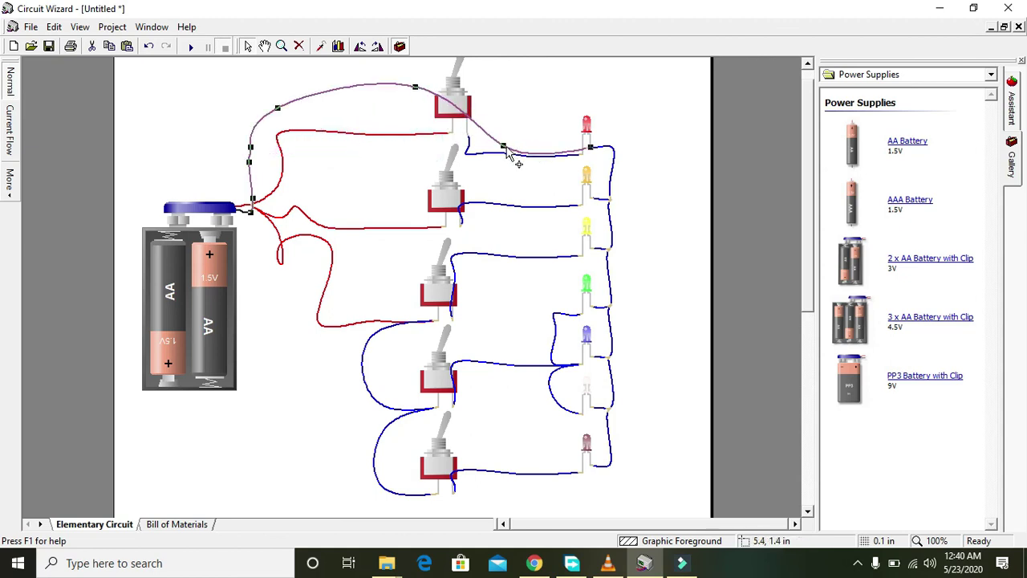
pyautogui.moveTo(582, 92); pyautogui.dragTo(587, 91)
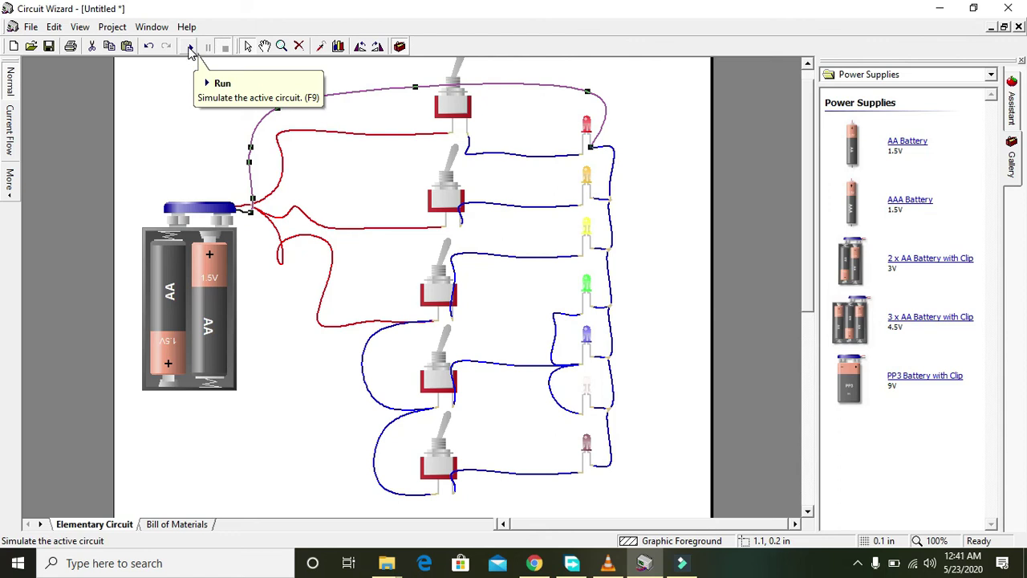
# Run the simulation (F9) and flick the top switch repeatedly, leaving the red LED lit
pyautogui.click(190, 49)
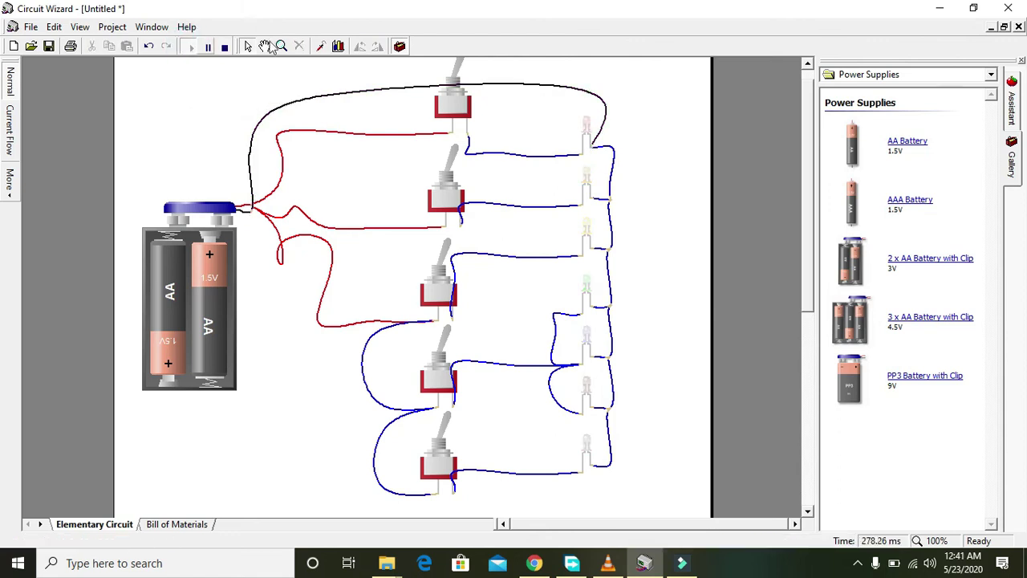
pyautogui.click(459, 69)
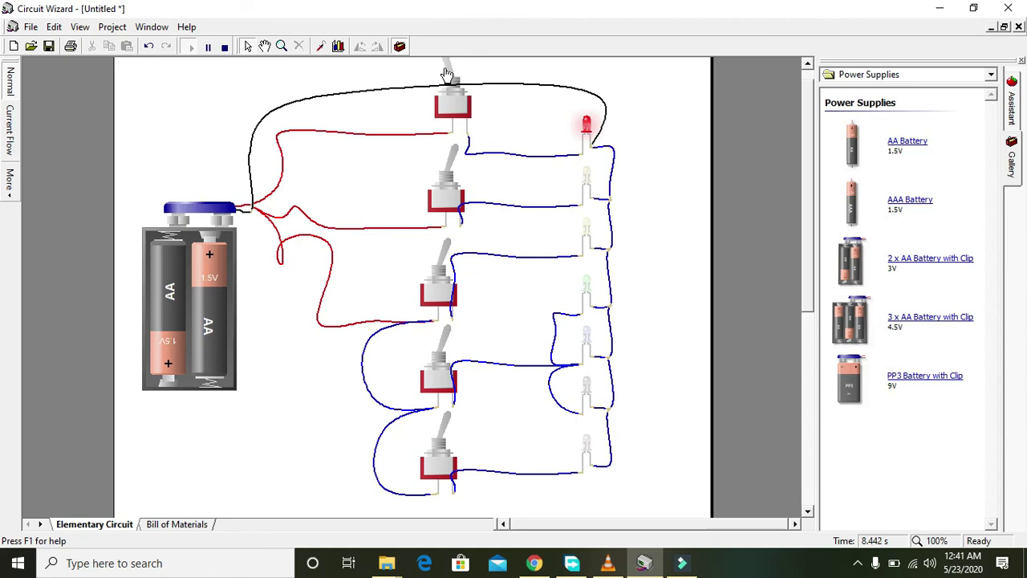
pyautogui.click(449, 72)
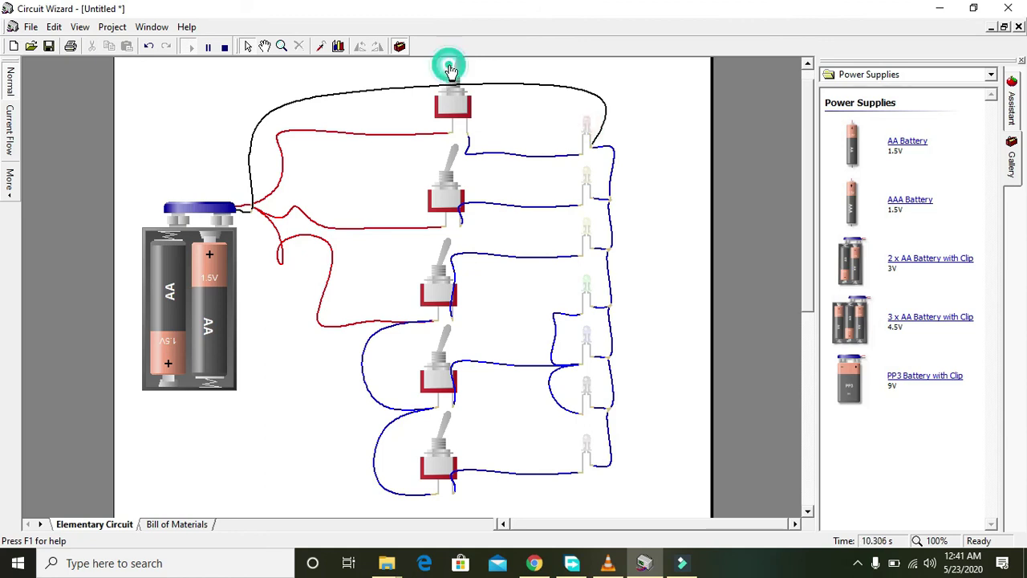
pyautogui.click(450, 72)
pyautogui.click(450, 71)
pyautogui.click(450, 71)
pyautogui.click(450, 72)
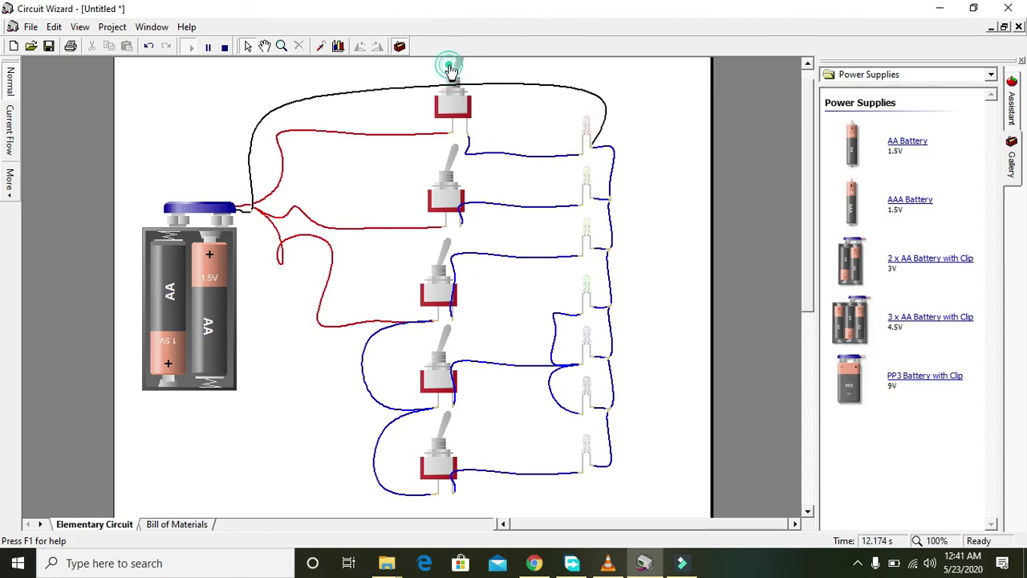
pyautogui.click(451, 71)
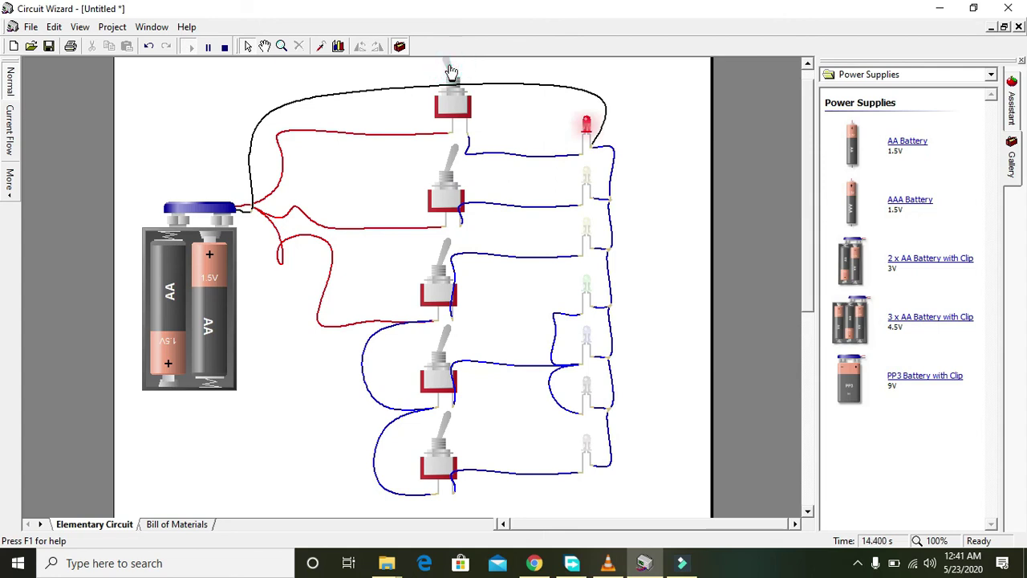
pyautogui.click(451, 71)
pyautogui.click(451, 71)
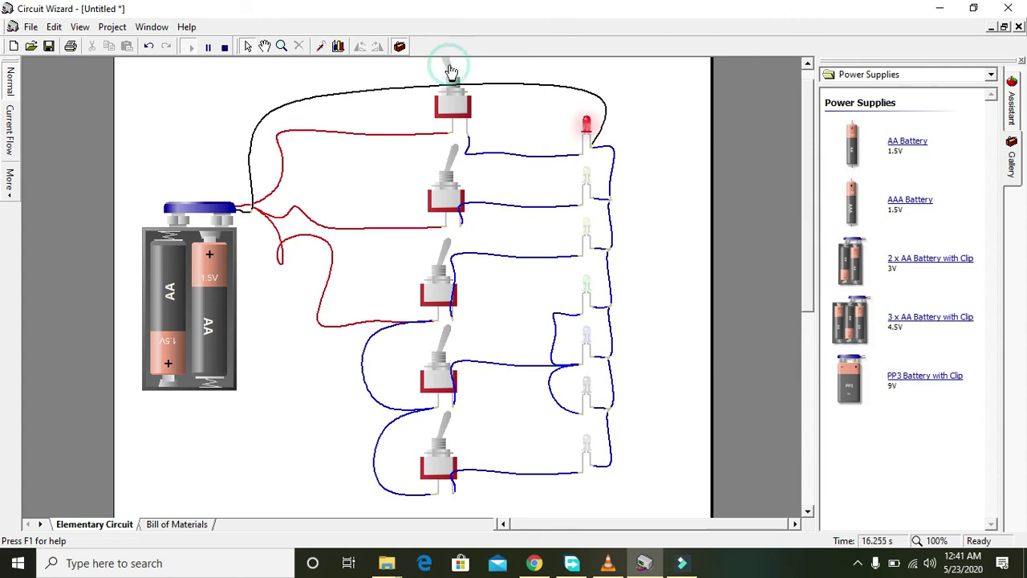
pyautogui.click(451, 72)
pyautogui.click(451, 71)
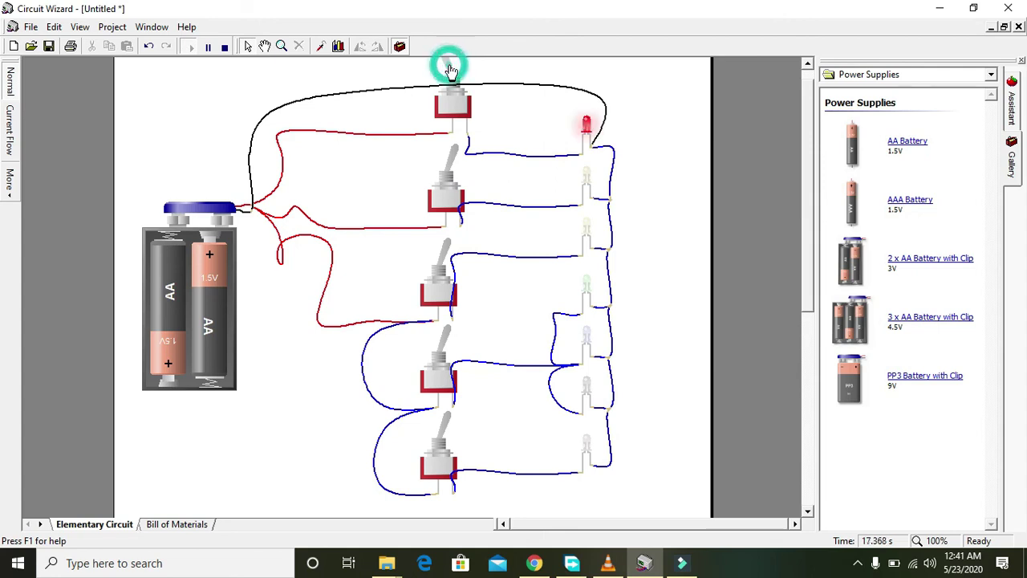
# Turn on the second, third and fourth switches, lighting the orange, yellow, green and purple LEDs
pyautogui.click(451, 160)
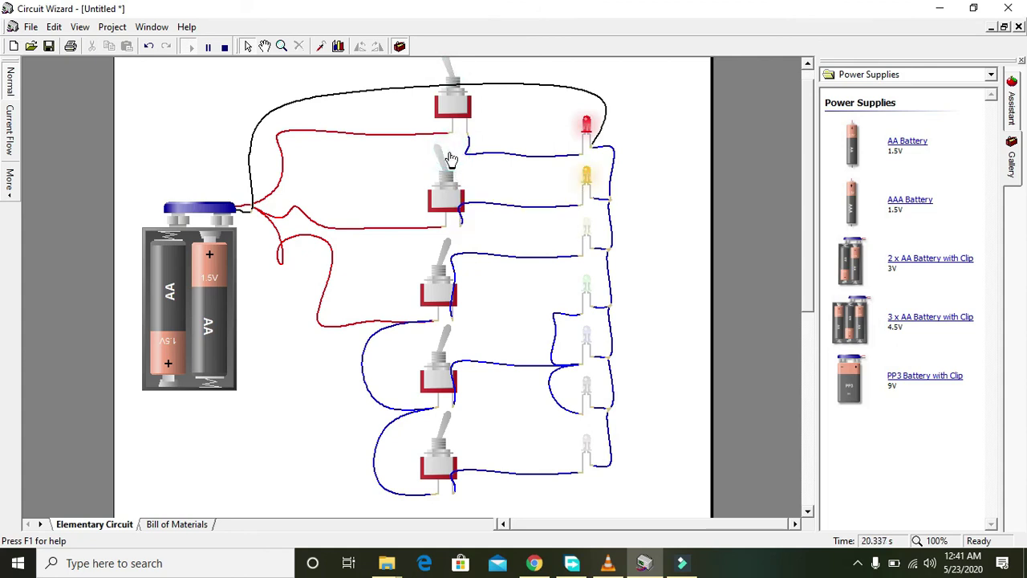
pyautogui.click(447, 252)
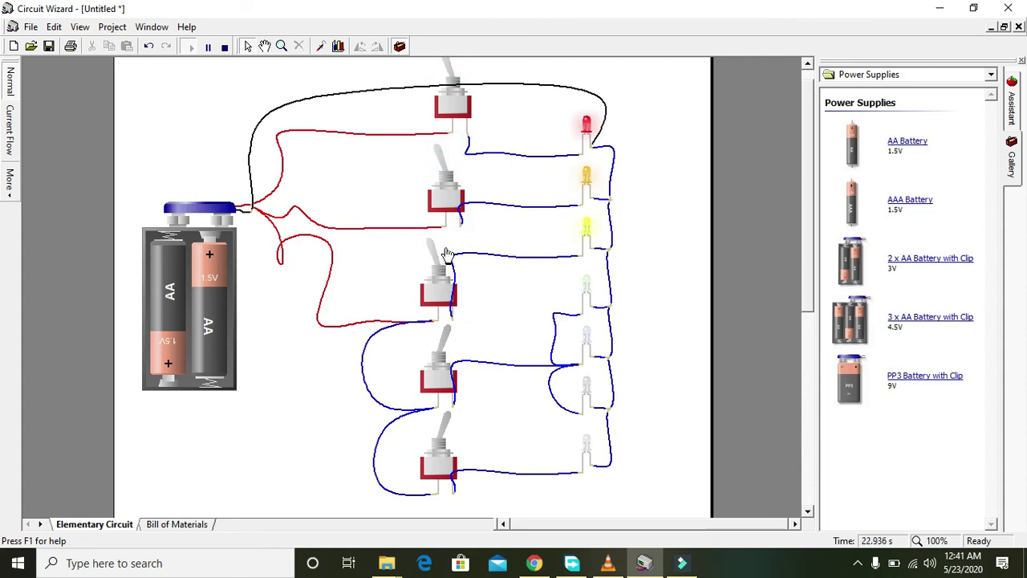
pyautogui.click(448, 344)
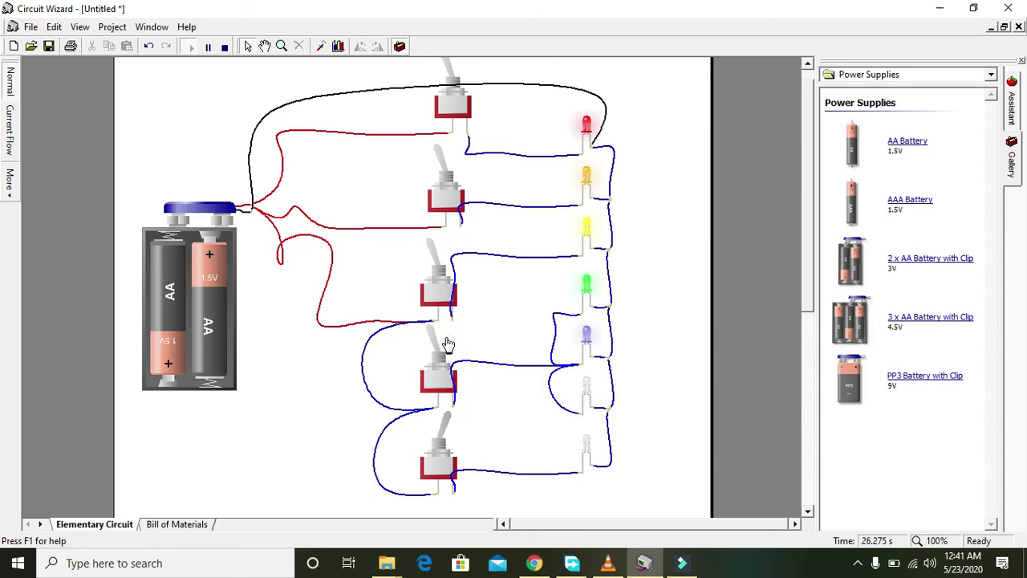
pyautogui.click(442, 346)
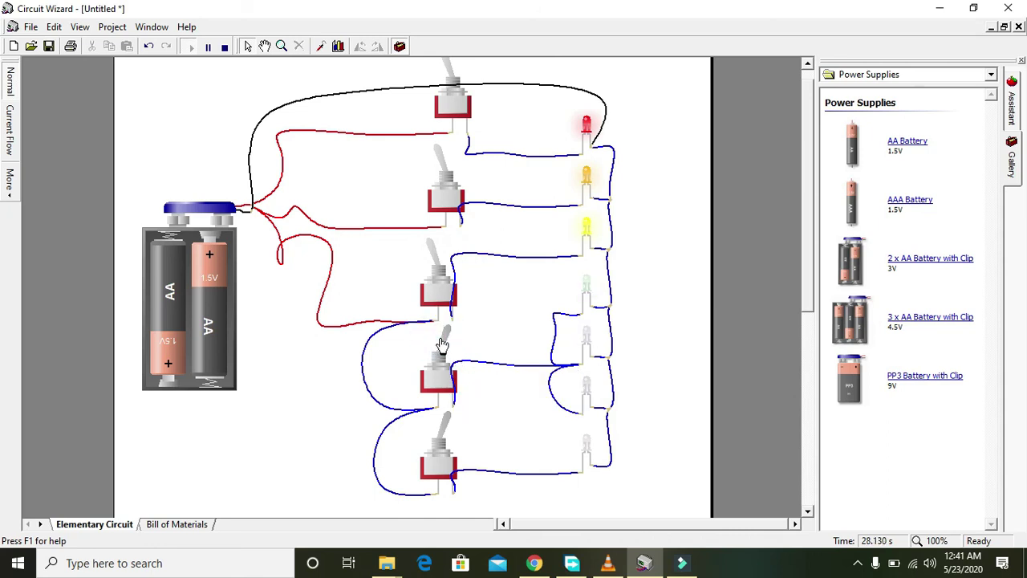
pyautogui.click(439, 346)
pyautogui.click(438, 345)
pyautogui.click(442, 344)
pyautogui.click(444, 343)
pyautogui.click(444, 344)
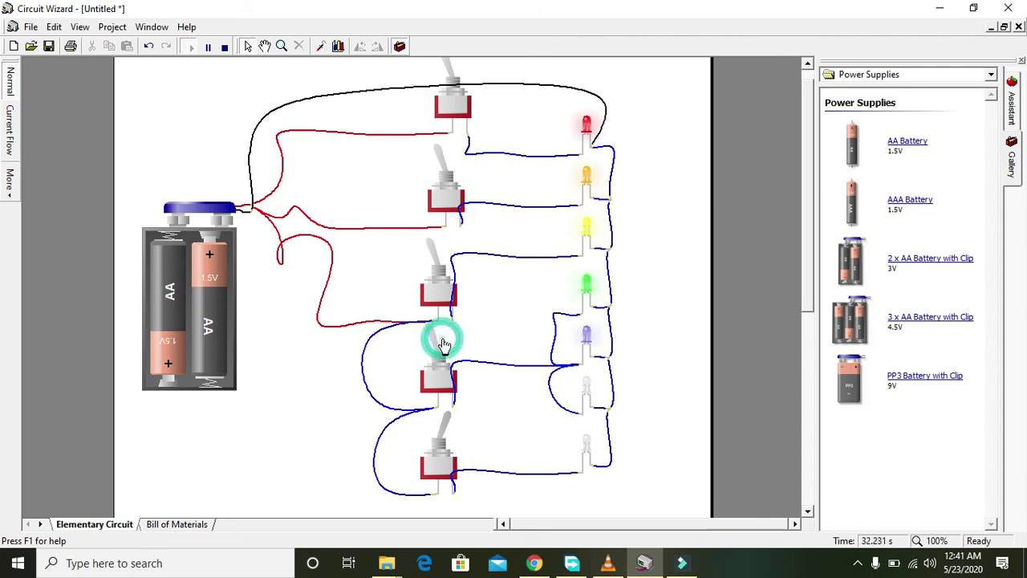
pyautogui.click(437, 345)
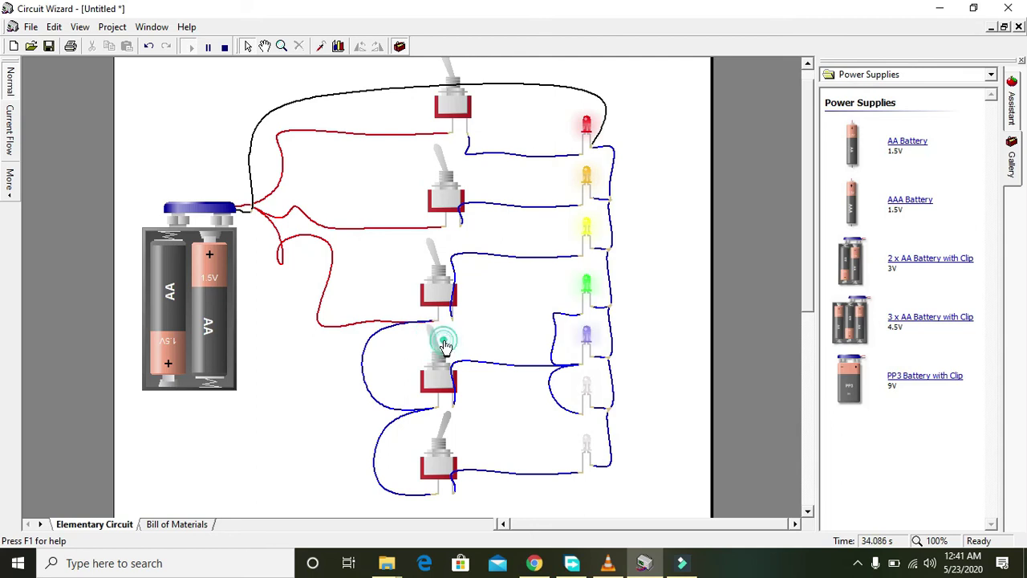
# Switch on the bottom toggle switch to power the last LED
pyautogui.click(445, 427)
pyautogui.click(428, 428)
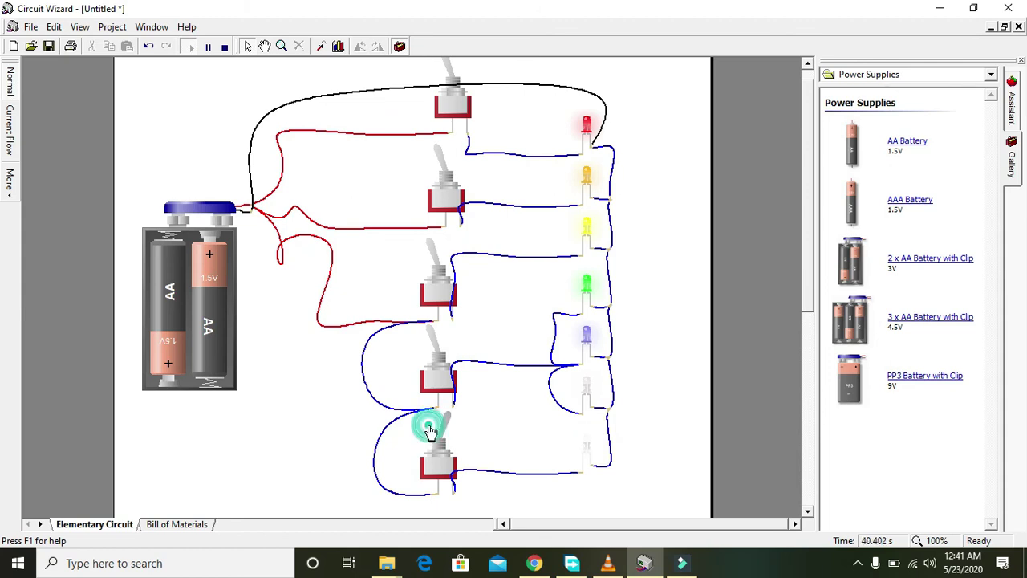
pyautogui.click(440, 430)
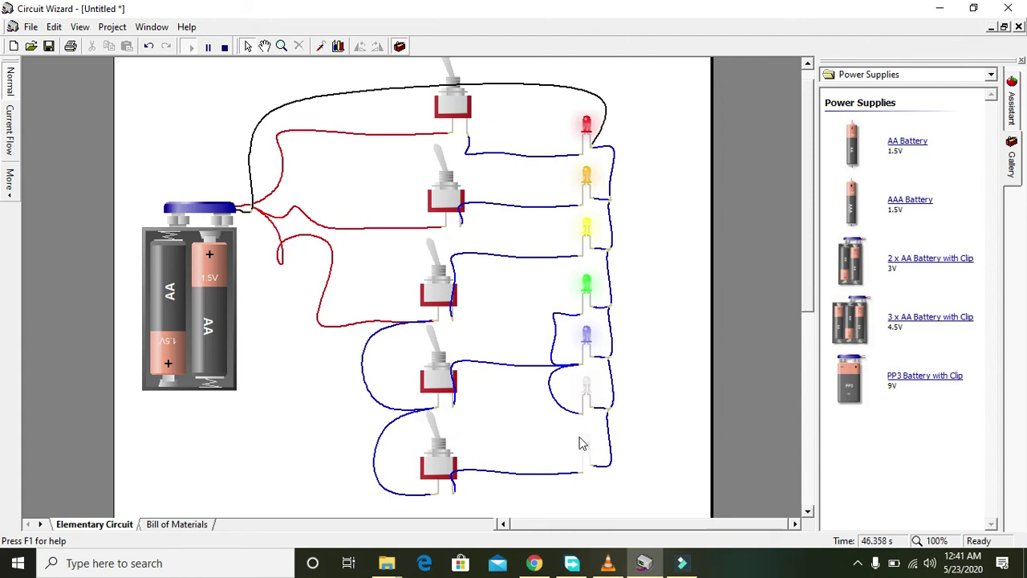
pyautogui.moveTo(591, 447)
pyautogui.moveTo(560, 480)
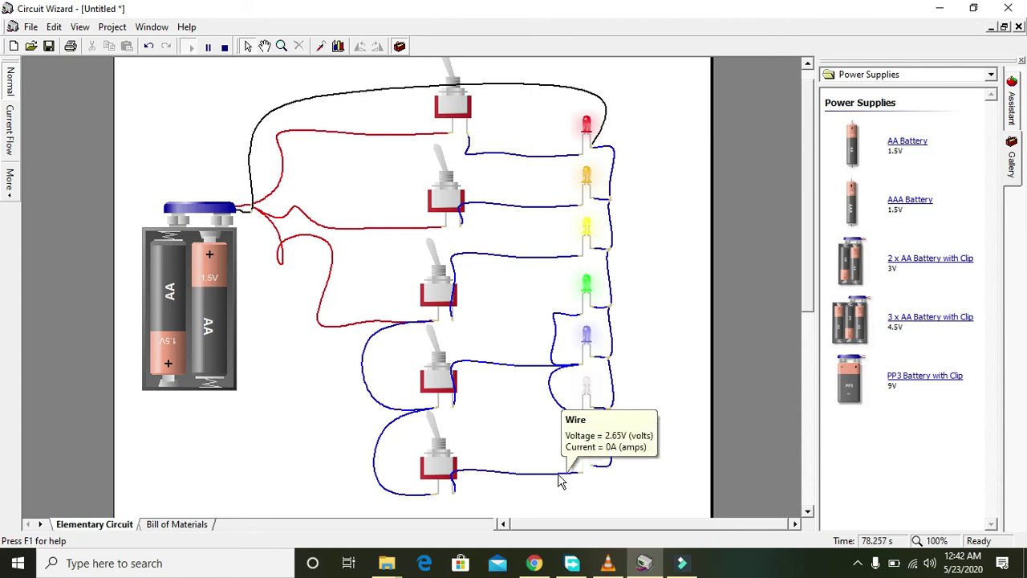
pyautogui.click(434, 341)
pyautogui.click(435, 337)
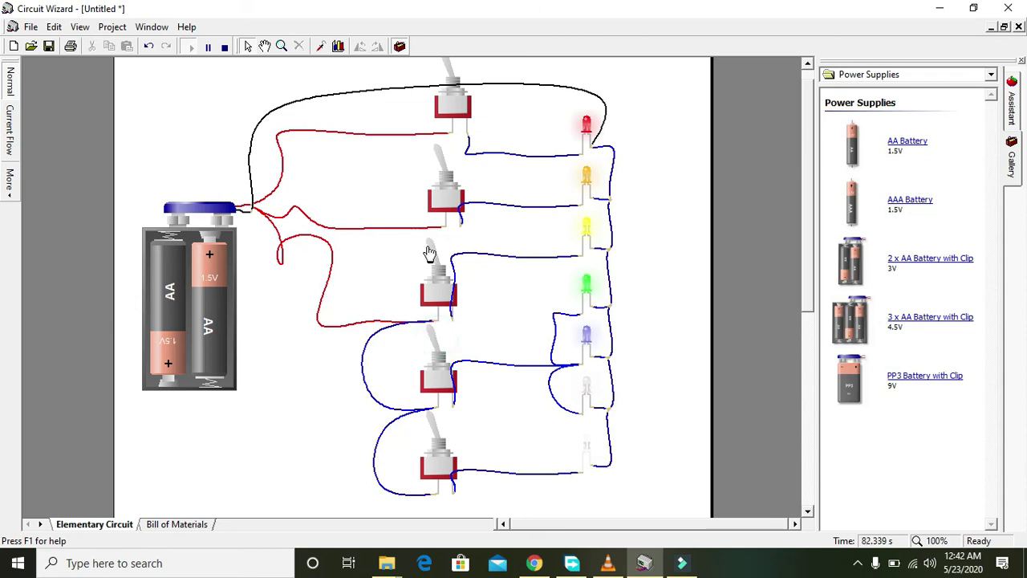
pyautogui.click(429, 250)
pyautogui.click(429, 250)
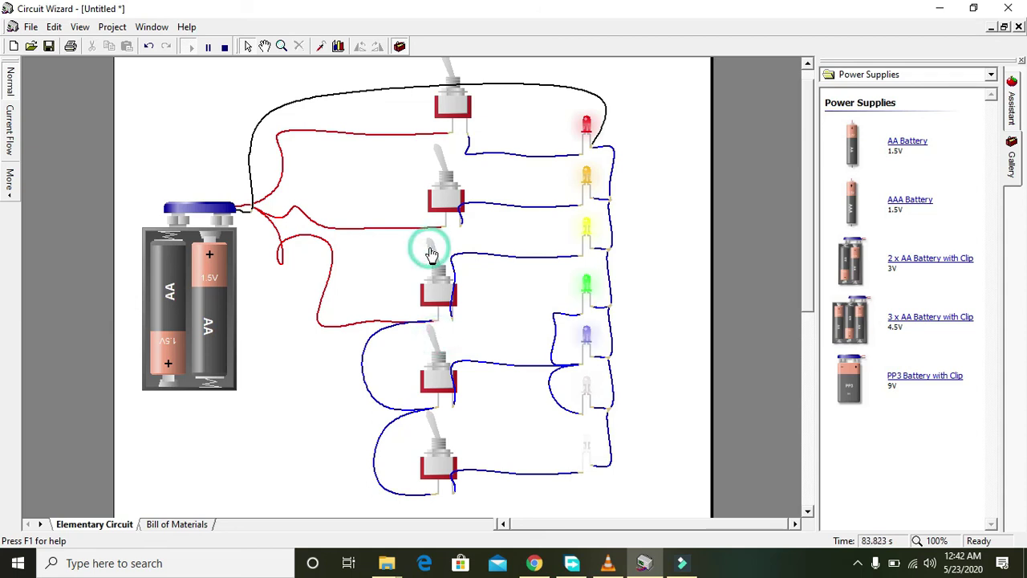
pyautogui.click(441, 162)
pyautogui.click(442, 162)
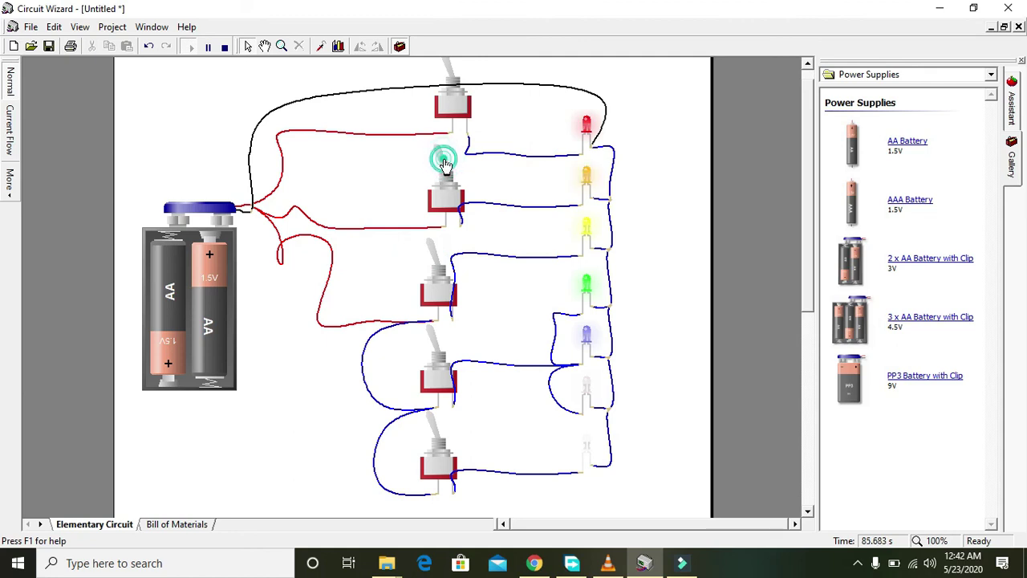
pyautogui.click(452, 70)
pyautogui.click(456, 70)
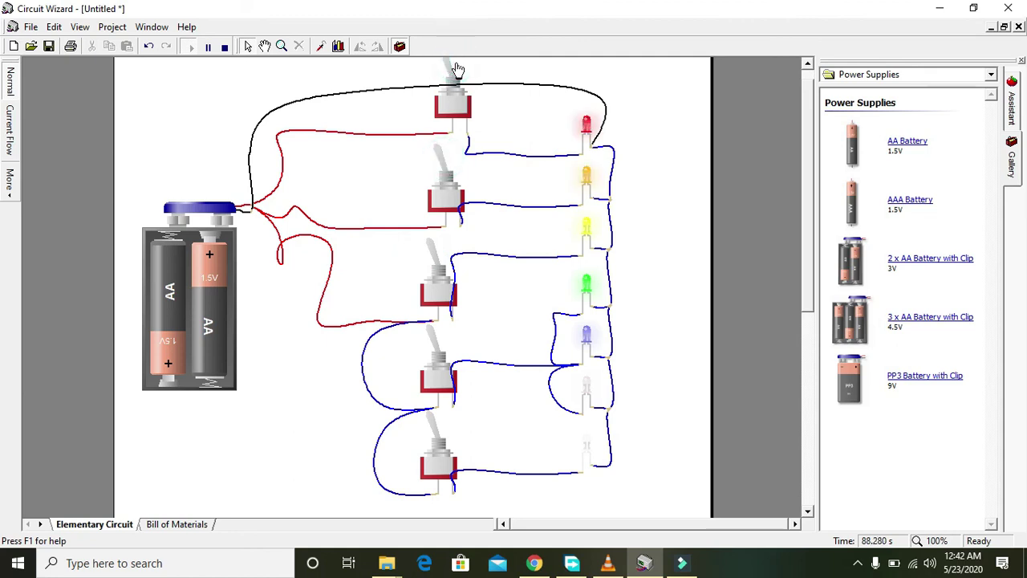